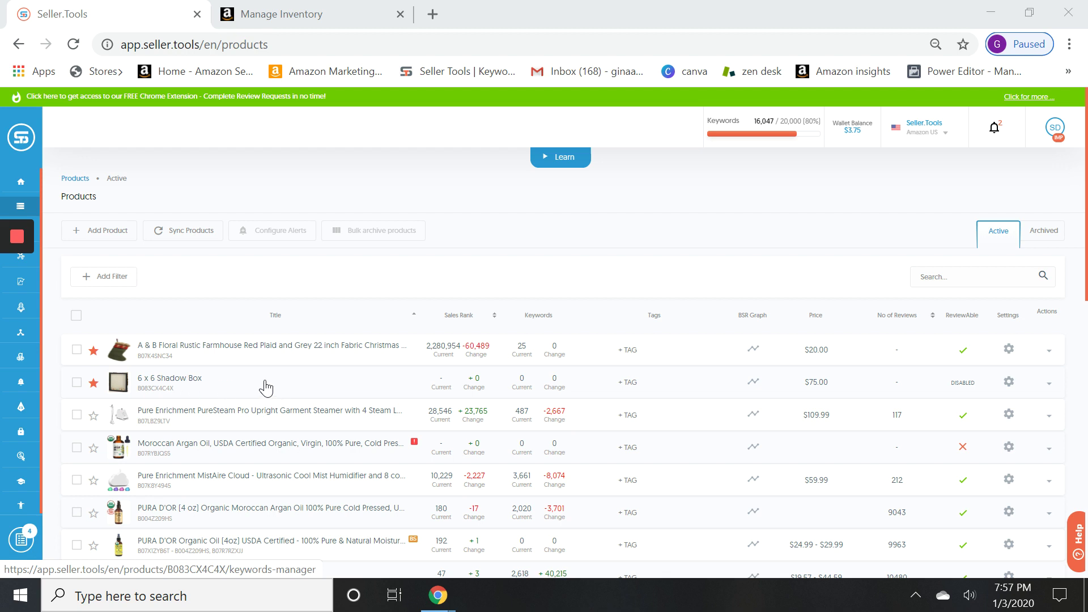
Open the Keywords Manager for the Memories 6 x 6 Shadow Box product from the Products page.
left_click(183, 378)
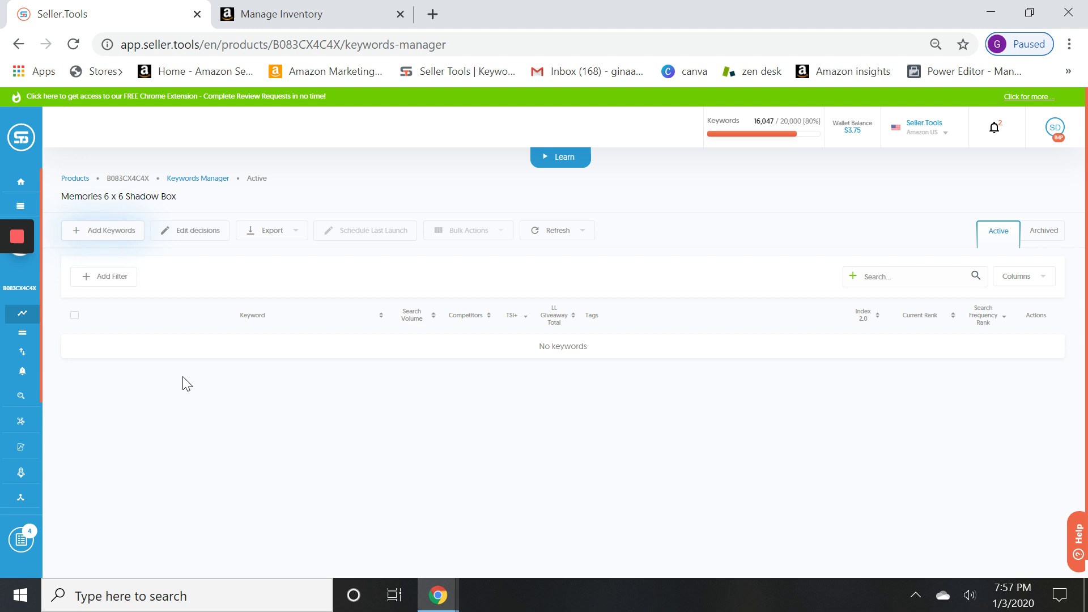
Bring up the add-keywords dialog offering Keyword Wizard, Find Keywords by ASIN and Manual.
left_click(115, 237)
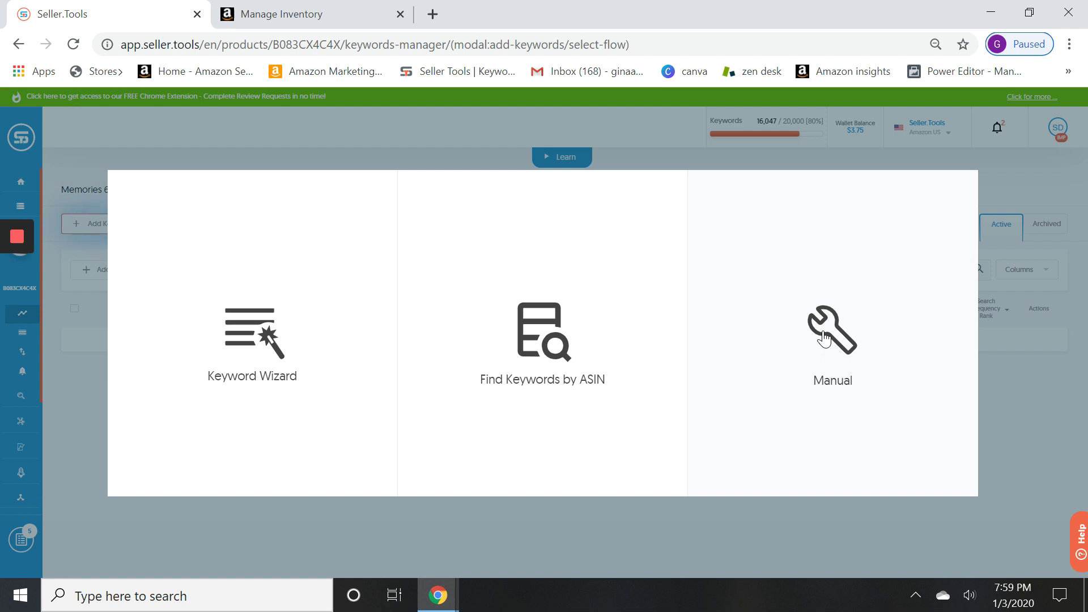
Start the Keyword Wizard with 'shadow box' as the main product keyword.
left_click(243, 341)
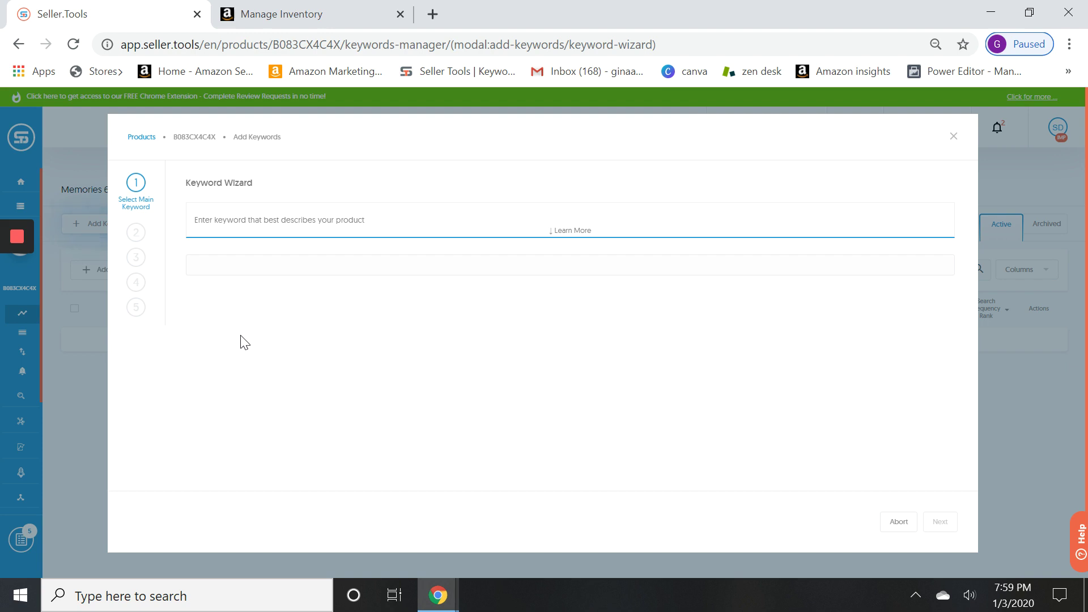
left_click(265, 265)
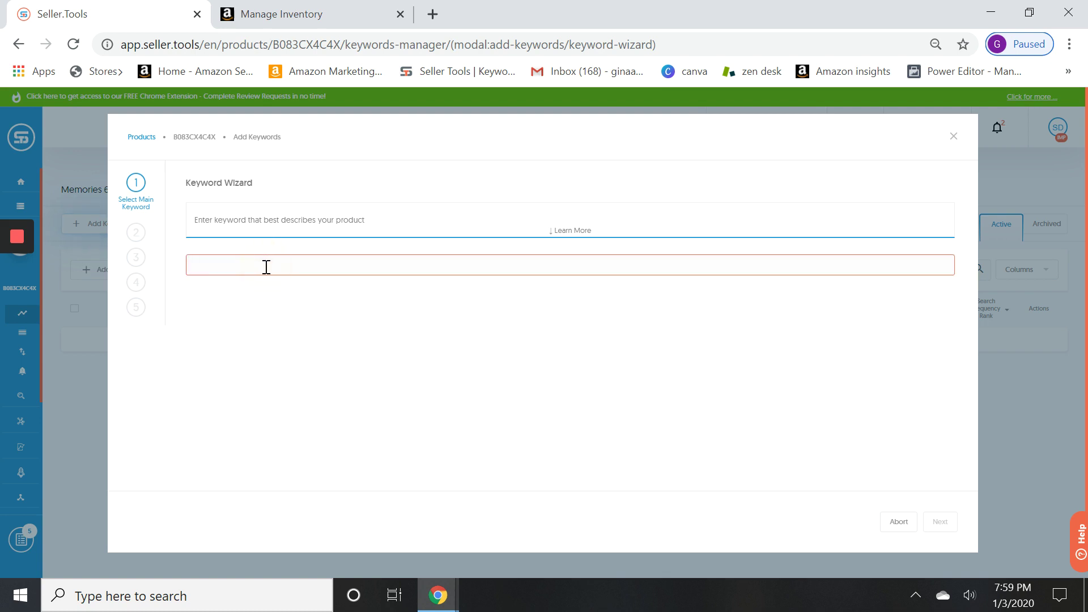
type("shadow box")
Select the Americanflat, UMICAL and Love-KANKEI frames (BSR 2187, 9597, 3550) as top competitors.
left_click(941, 521)
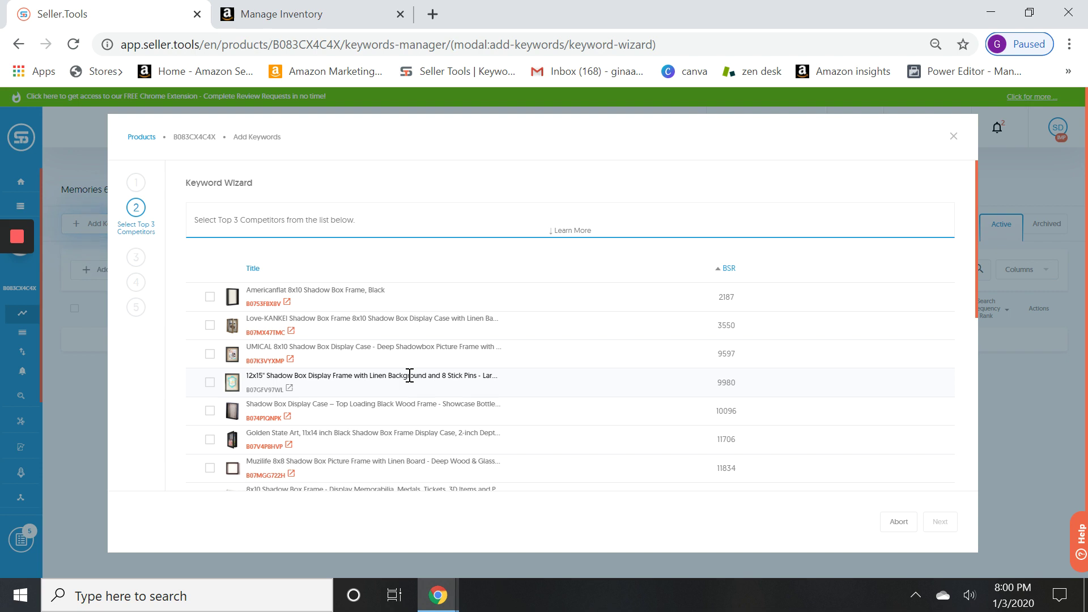
scroll(411, 403, "down", 3)
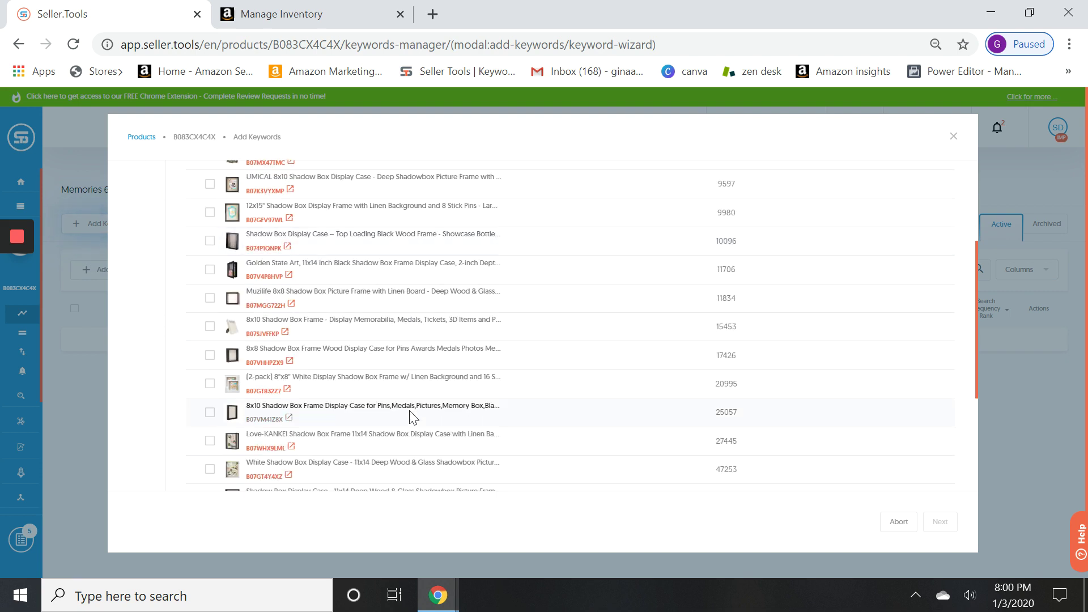
scroll(410, 418, "up", 3)
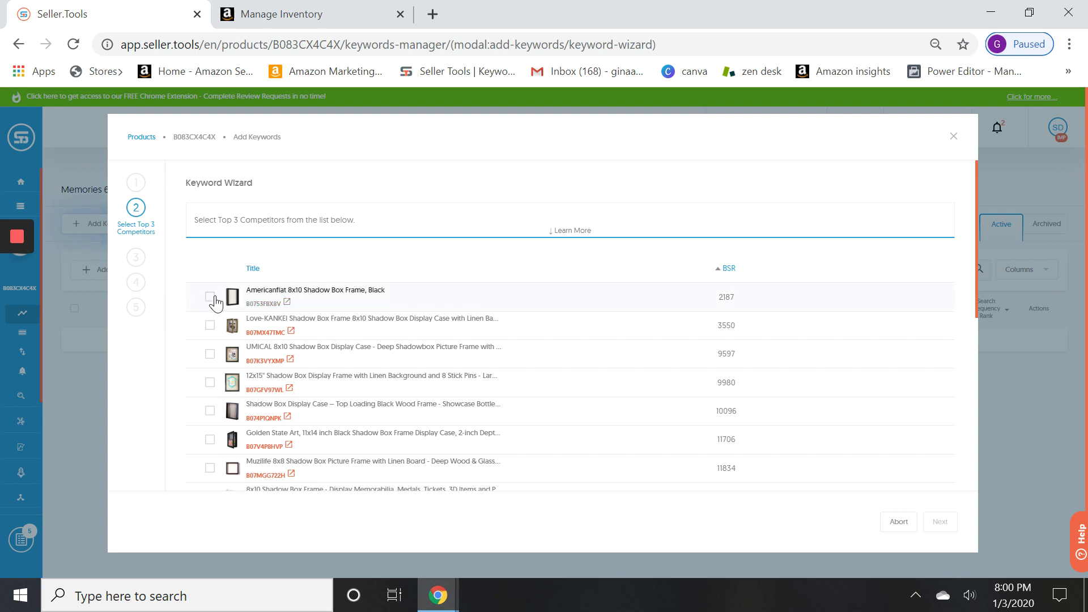
left_click(209, 296)
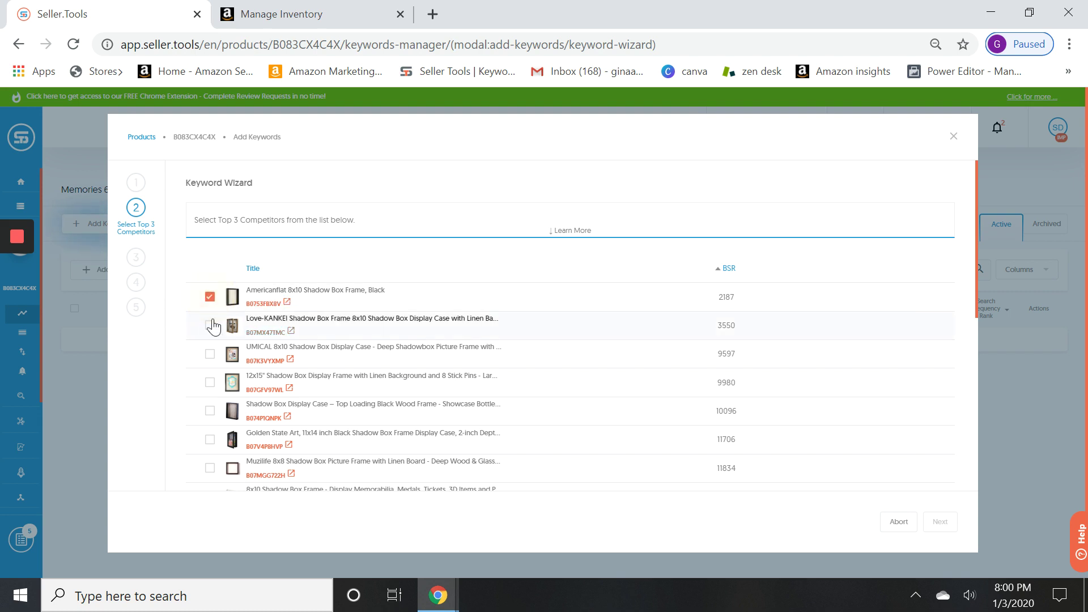
left_click(210, 356)
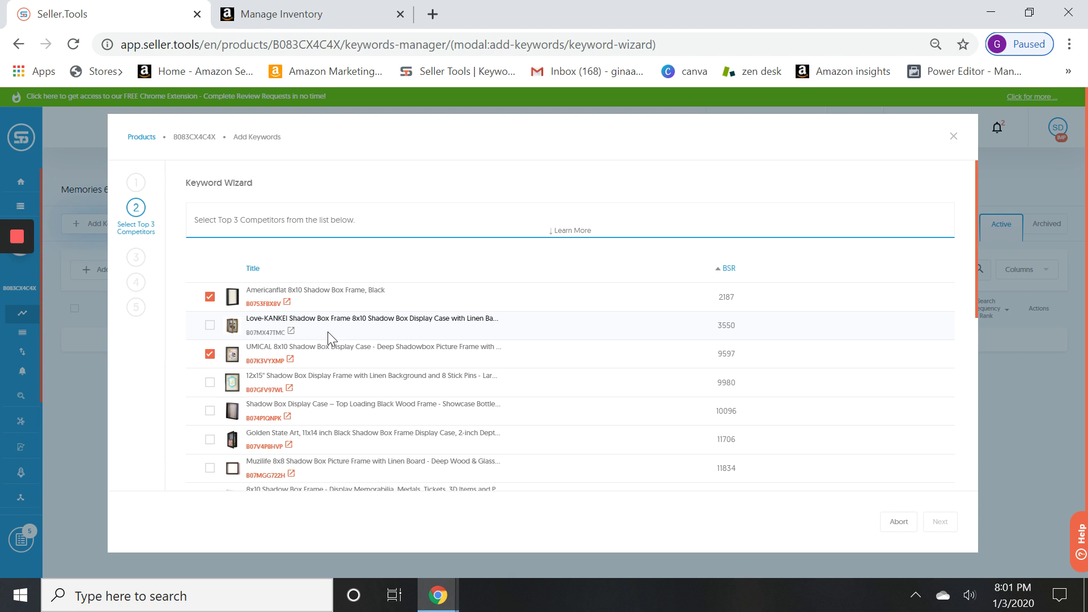
left_click(208, 325)
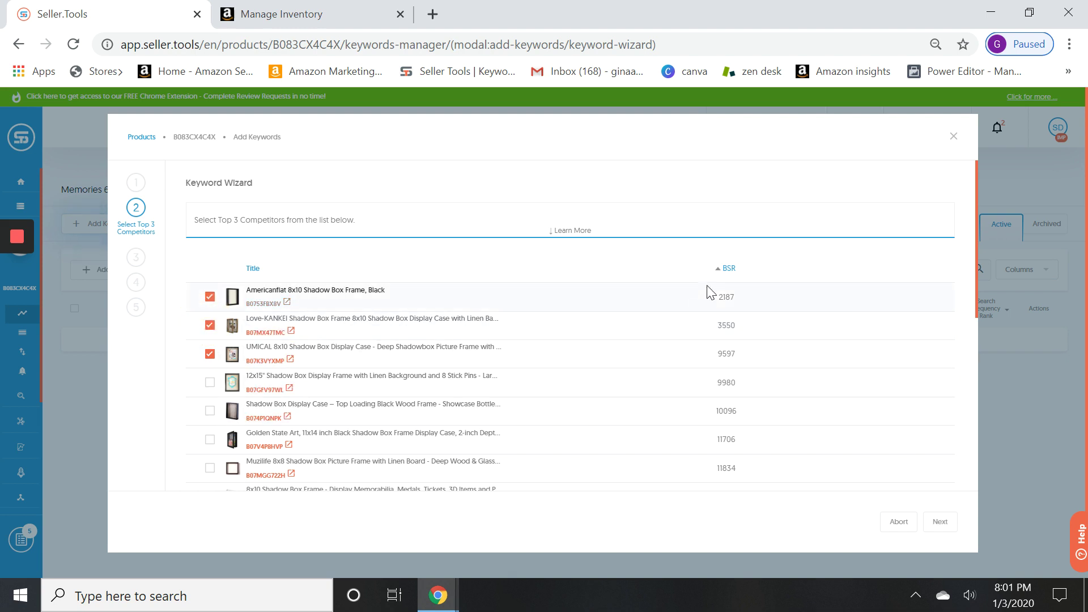
scroll(702, 357, "down", 8)
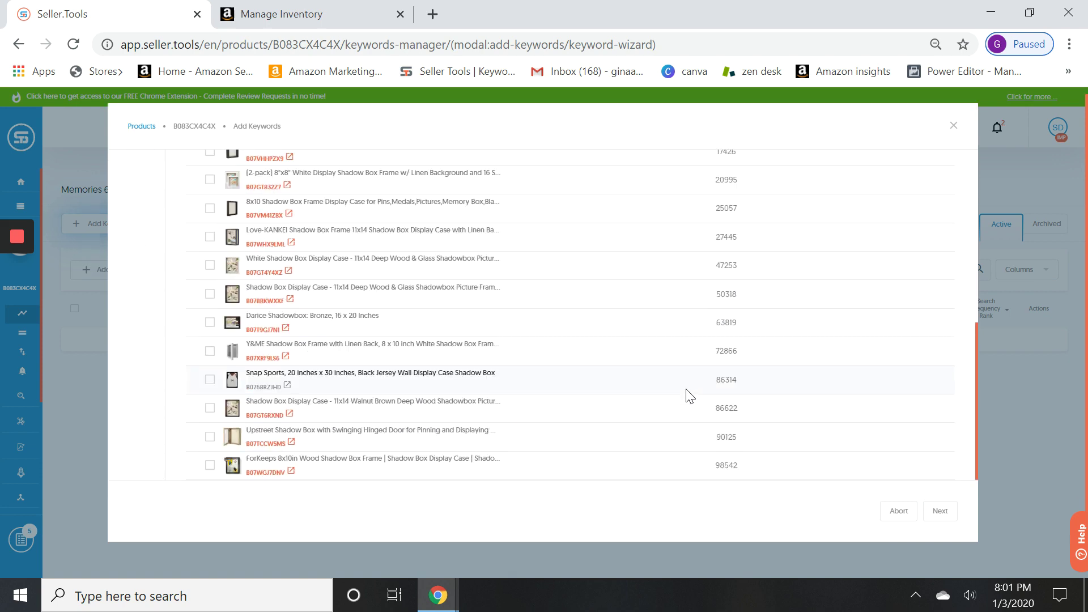
scroll(685, 352, "up", 8)
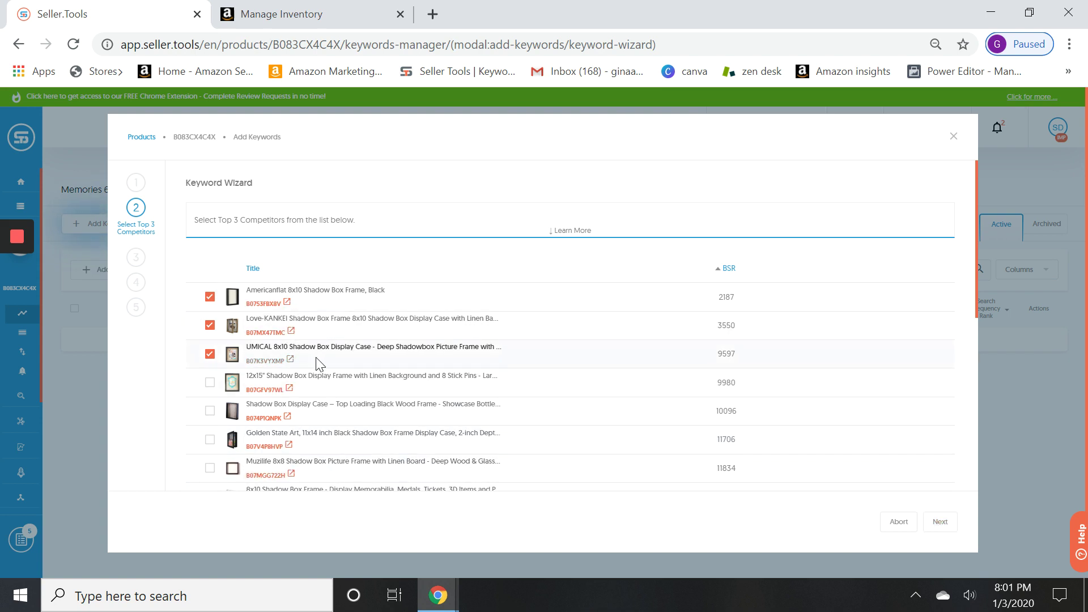
Clear the custom 'shadow box' keyword, turn off own-keyword, and pick 'shadow box frame' from the word cloud.
left_click(940, 522)
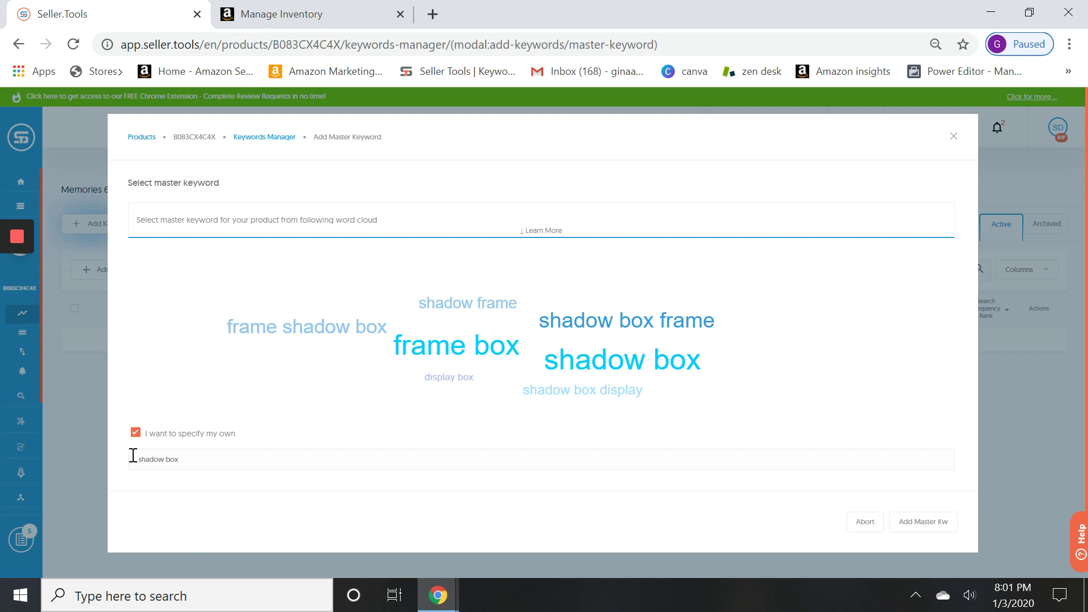
left_click_drag(182, 459, 141, 460)
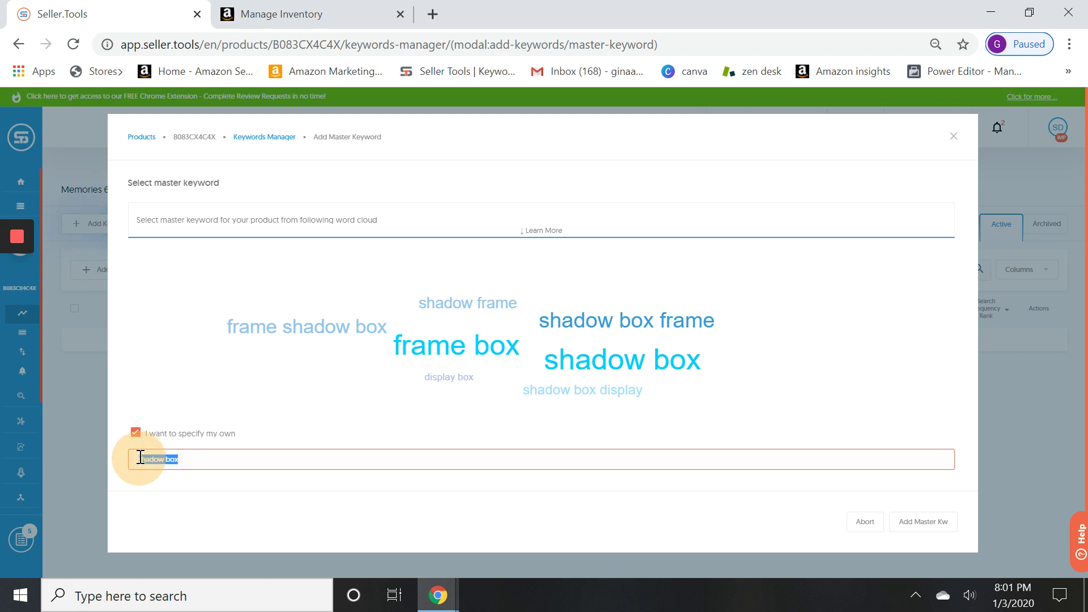
key("BackSpace")
left_click(135, 432)
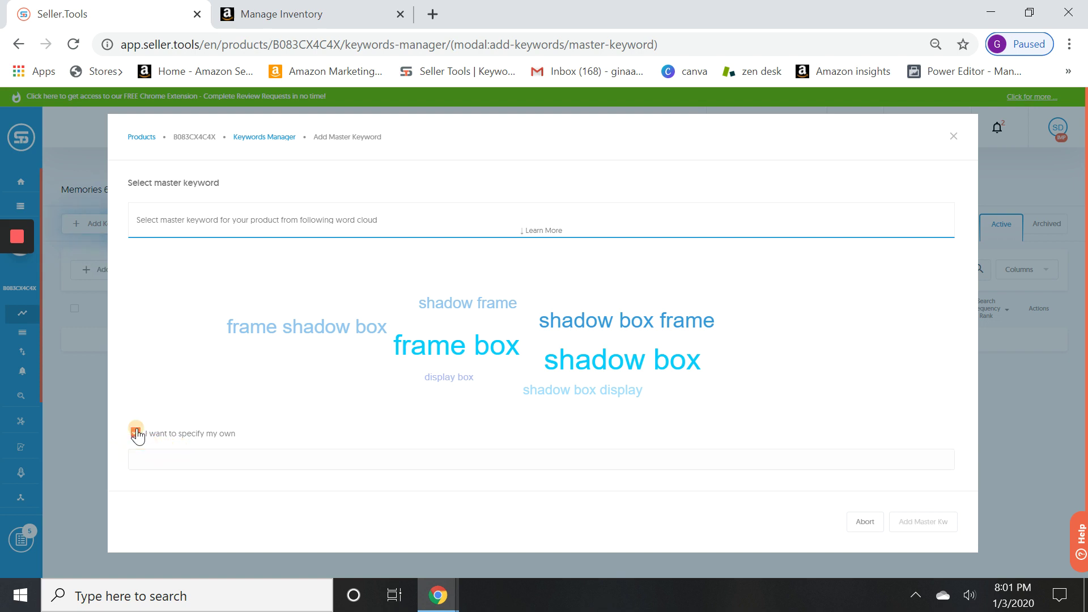
left_click(559, 331)
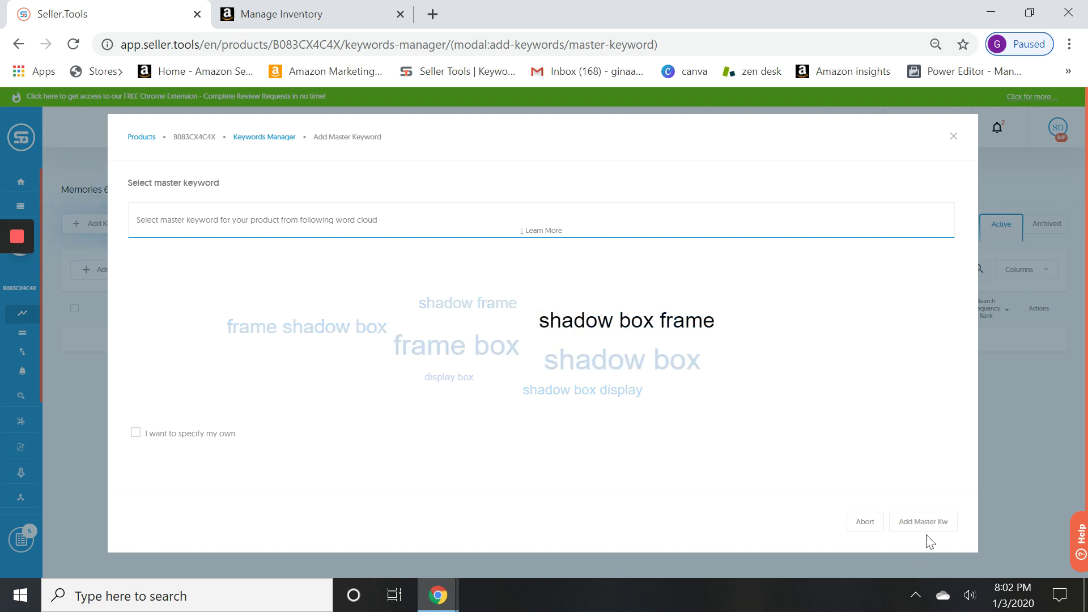
Add 'shadow box frame' as master keyword and let indexing load the 299 keywords for filtering.
left_click(926, 524)
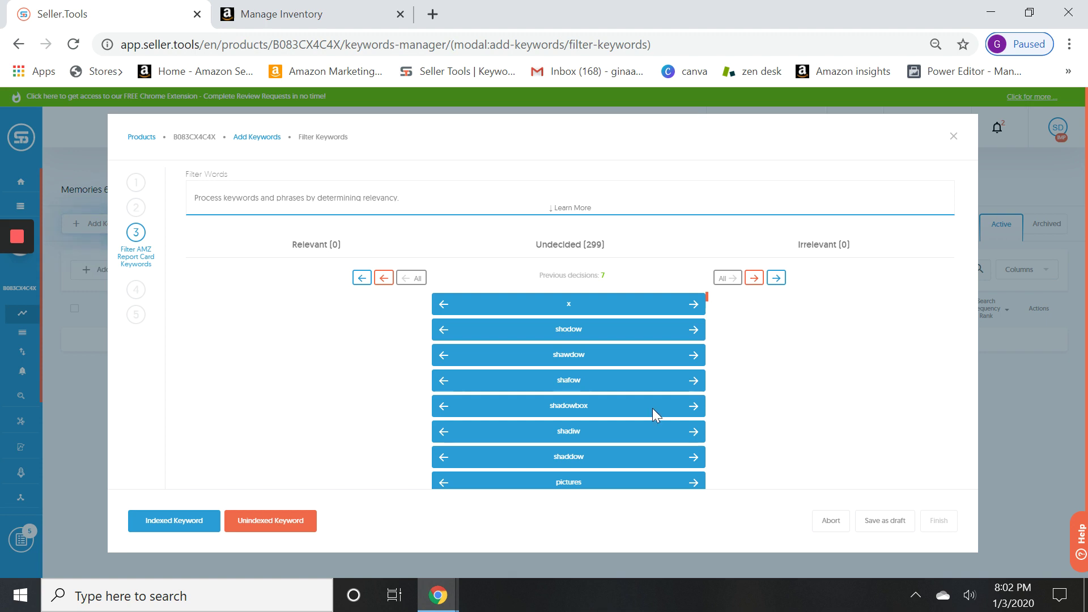
Review the Undecided list, then move all 17 indexed keywords, like shadowbox and pictures, to Relevant.
scroll(629, 414, "down", 10)
scroll(629, 414, "up", 10)
mouse_move(488, 406)
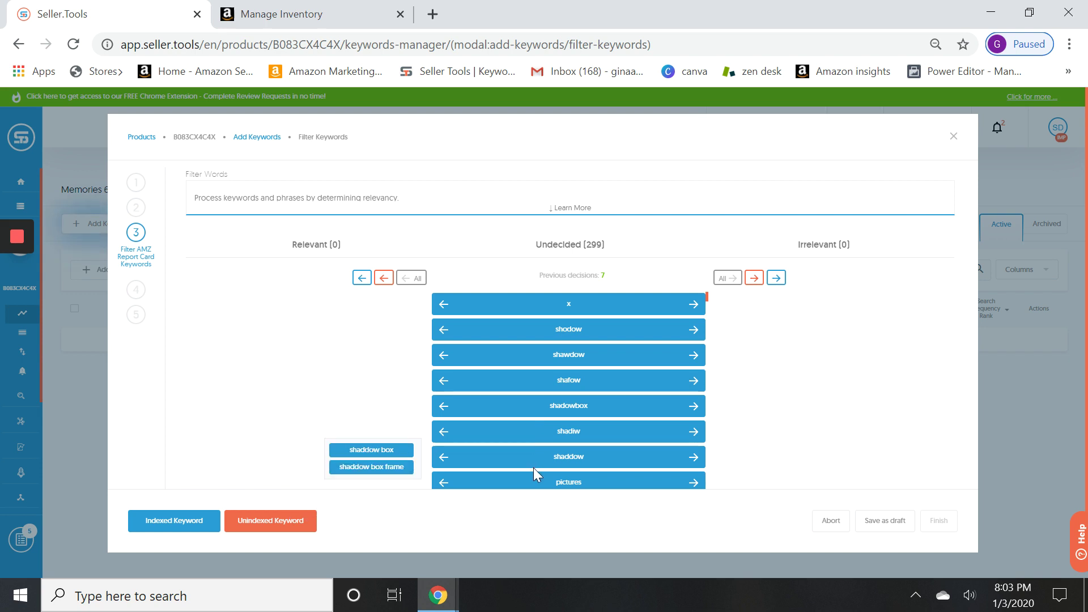
scroll(627, 390, "down", 1)
scroll(623, 392, "down", 10)
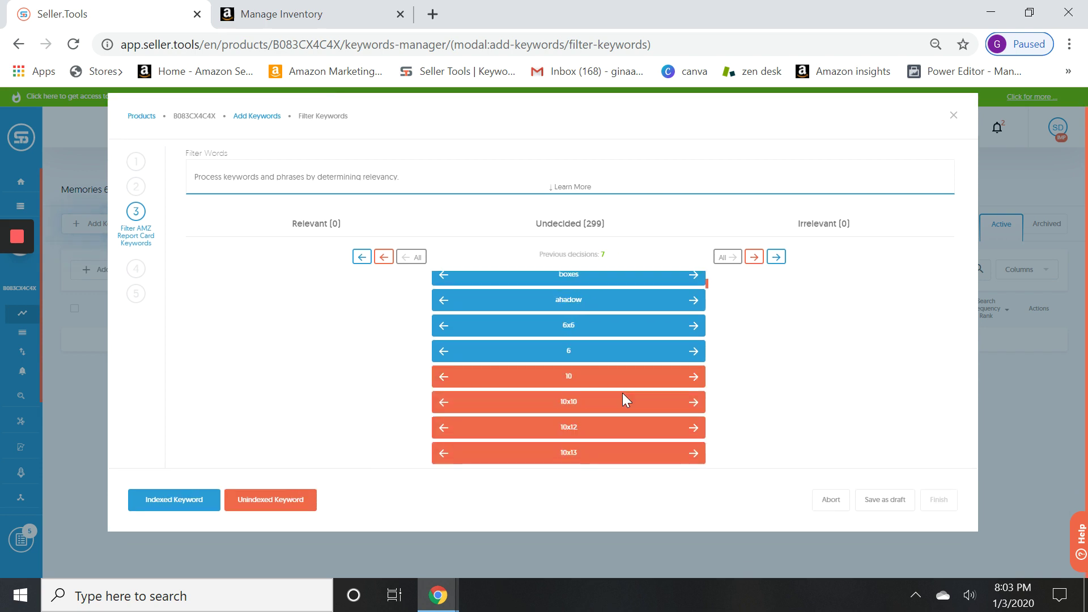
scroll(607, 415, "down", 8)
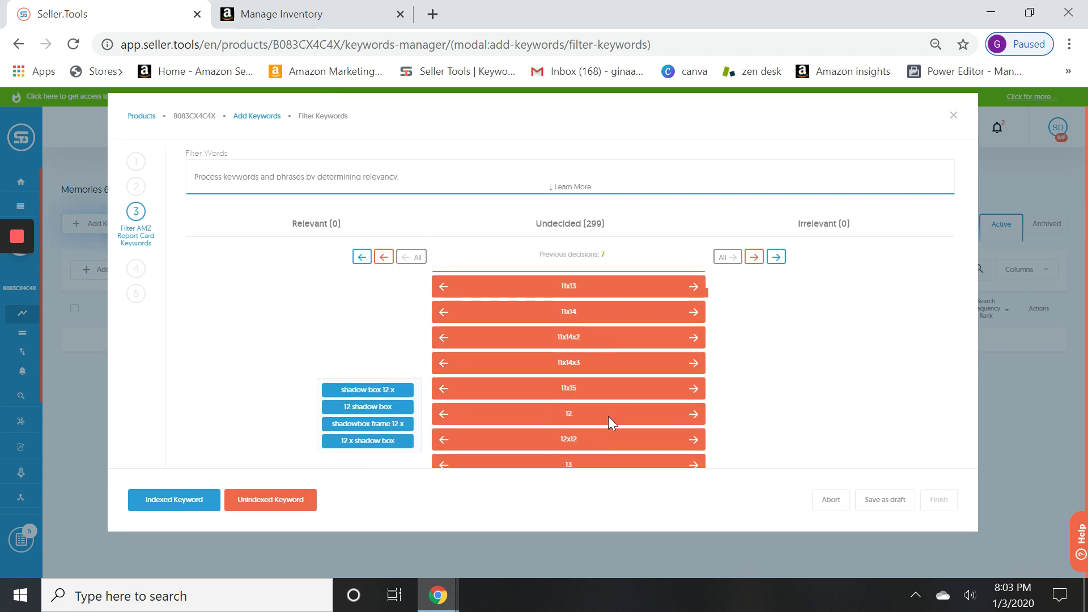
scroll(607, 416, "down", 10)
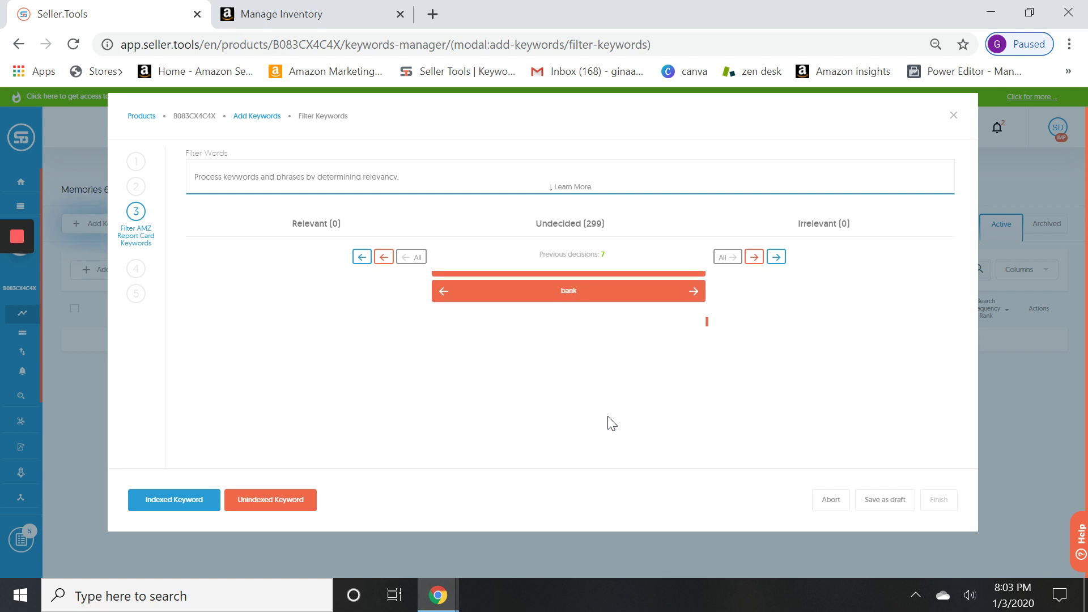
scroll(607, 416, "up", 5)
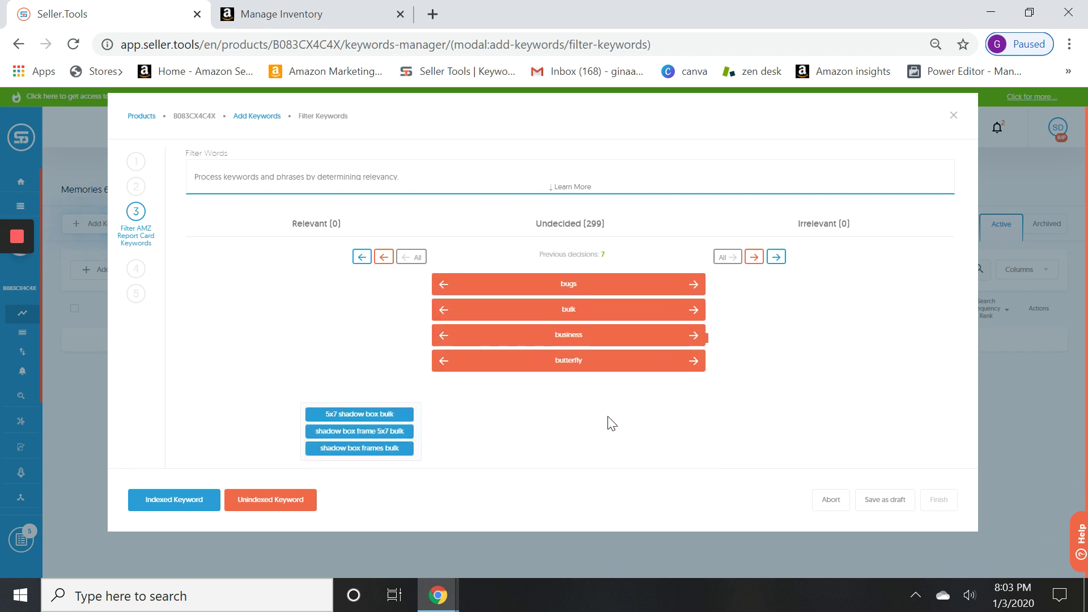
scroll(607, 416, "up", 10)
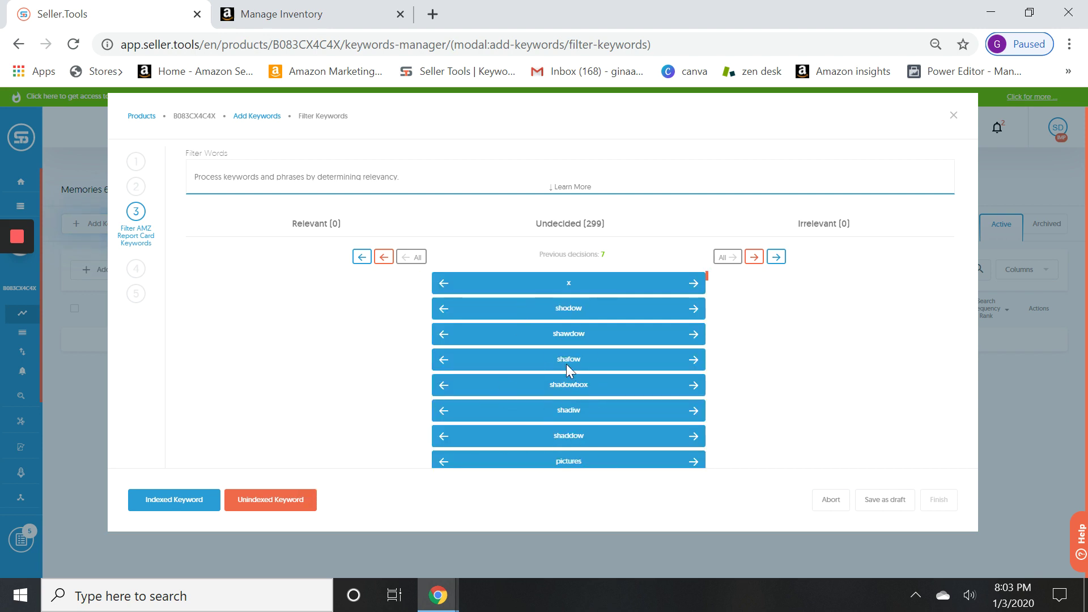
mouse_move(566, 364)
mouse_move(573, 315)
scroll(629, 402, "down", 3)
scroll(629, 402, "up", 2)
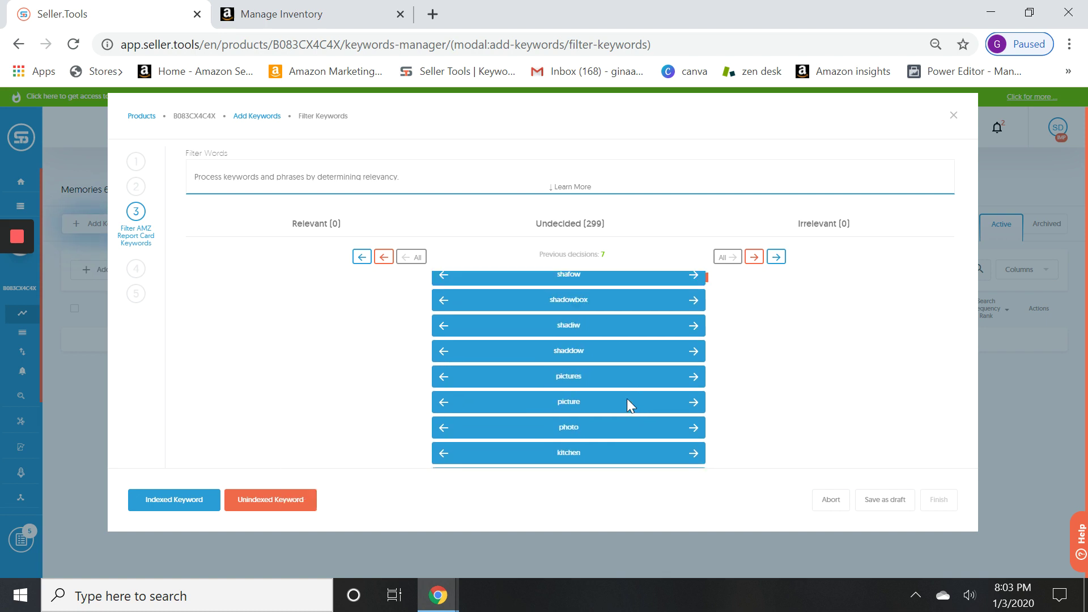
mouse_move(591, 352)
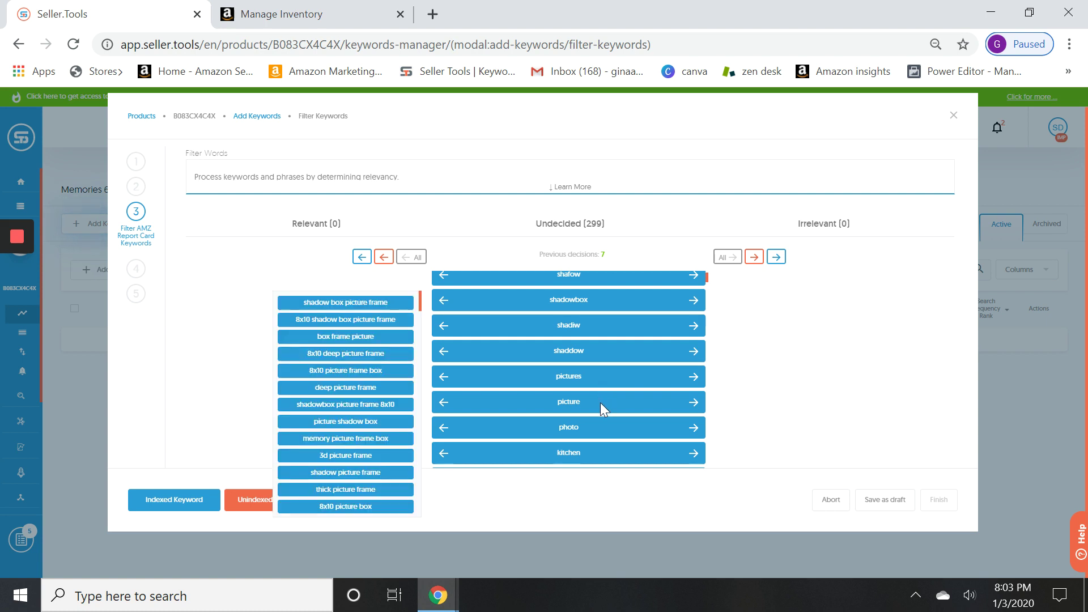
scroll(599, 402, "down", 3)
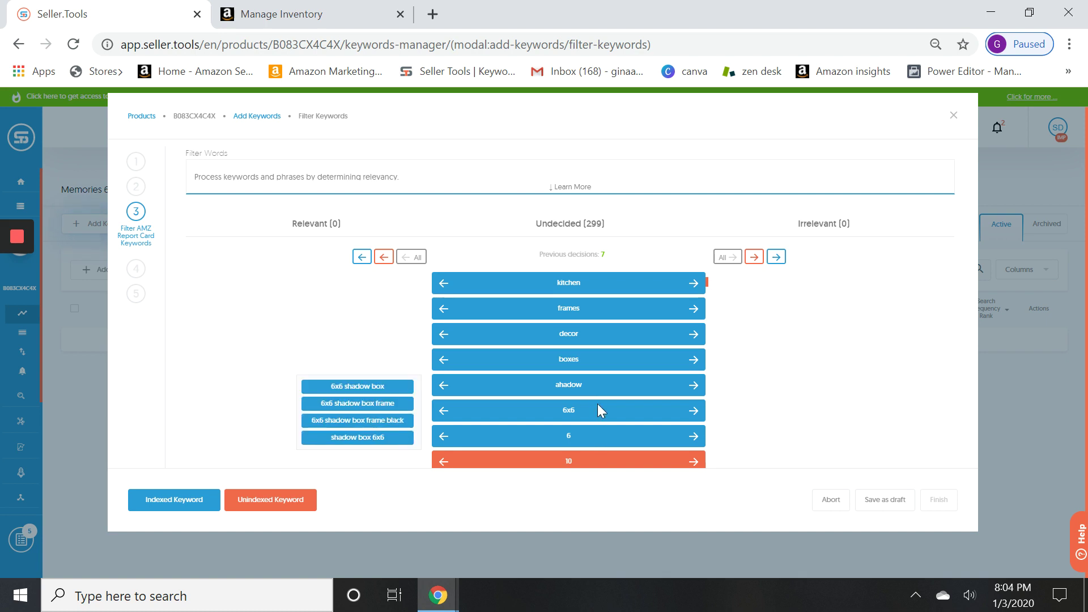
scroll(597, 403, "down", 5)
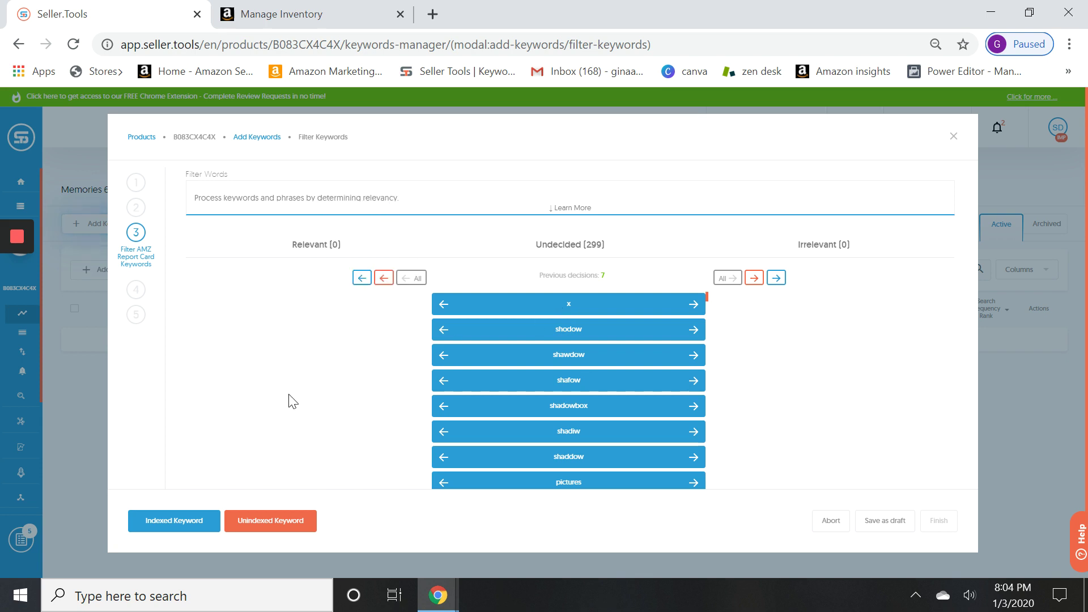
left_click(362, 278)
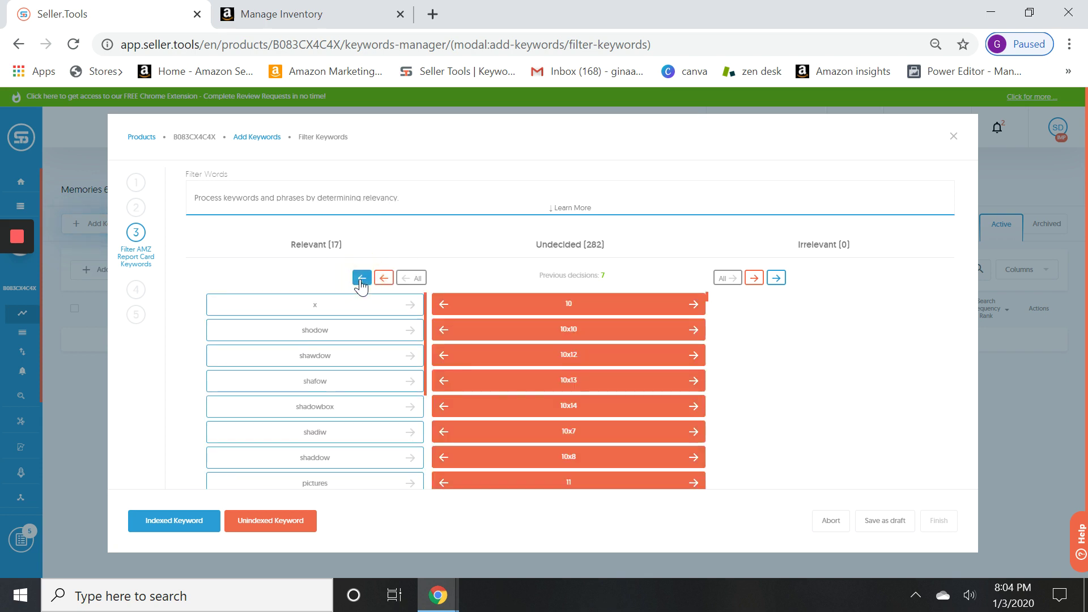
Send shawdow, shodow, shadowbox, shadiw and shaddow from Relevant to Irrelevant.
scroll(354, 427, "down", 3)
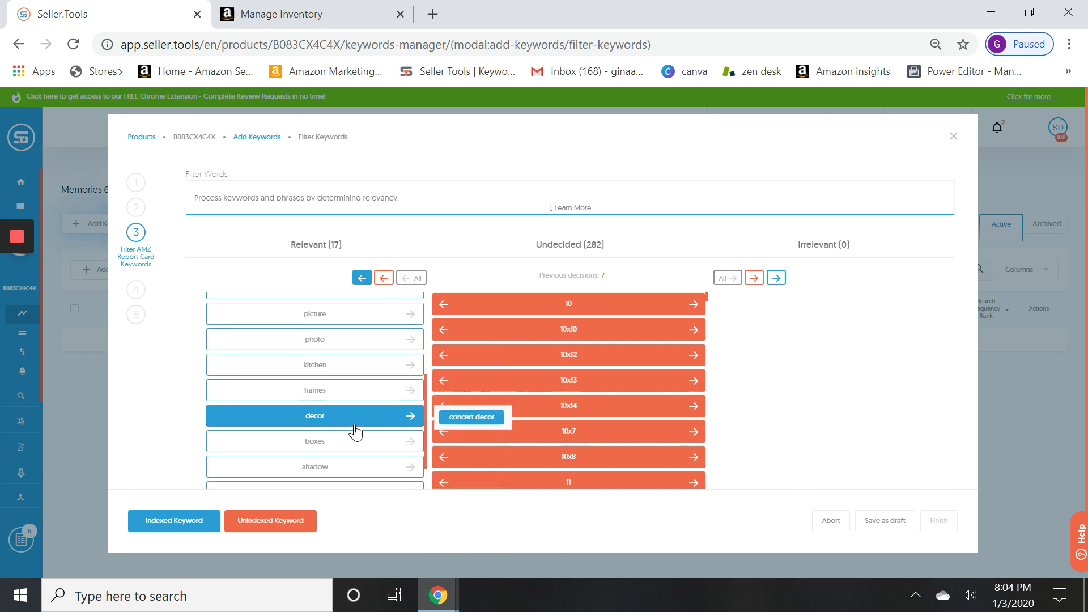
scroll(356, 432, "down", 3)
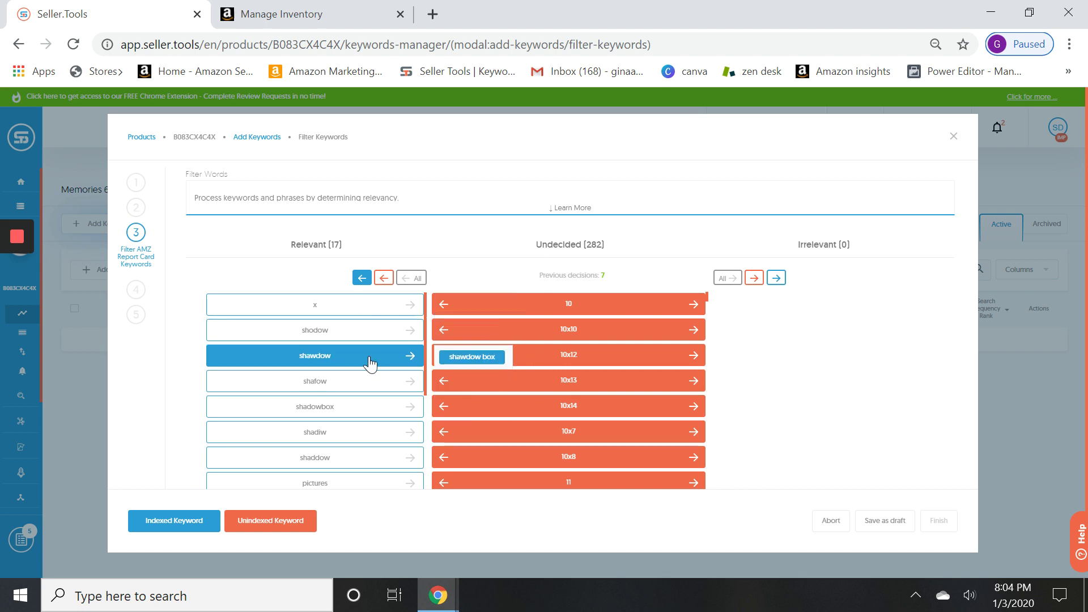
left_click(411, 356)
left_click(412, 330)
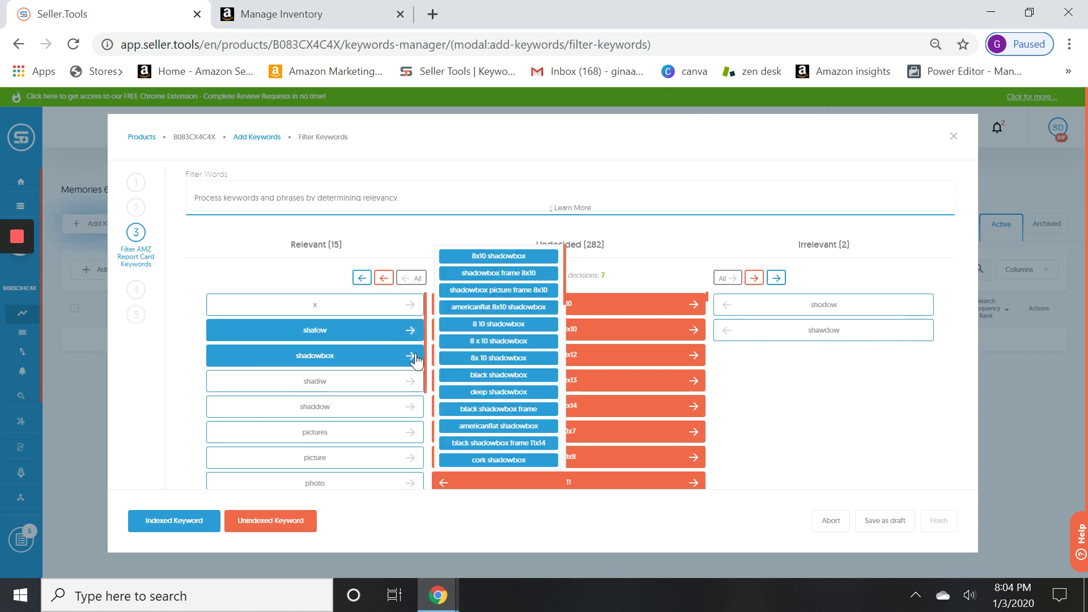
left_click(411, 357)
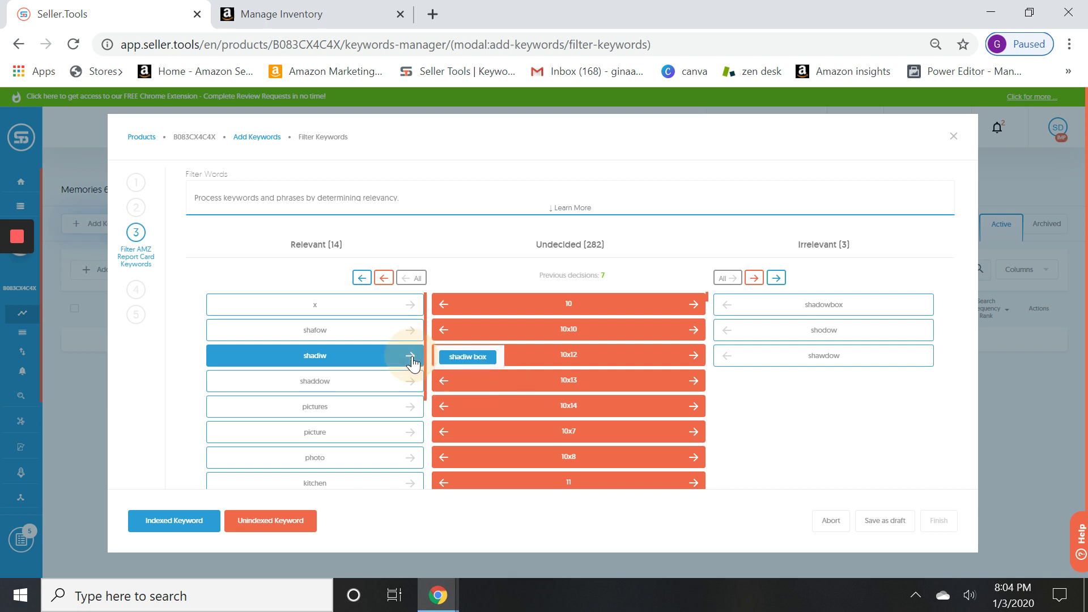
left_click(410, 357)
left_click(411, 357)
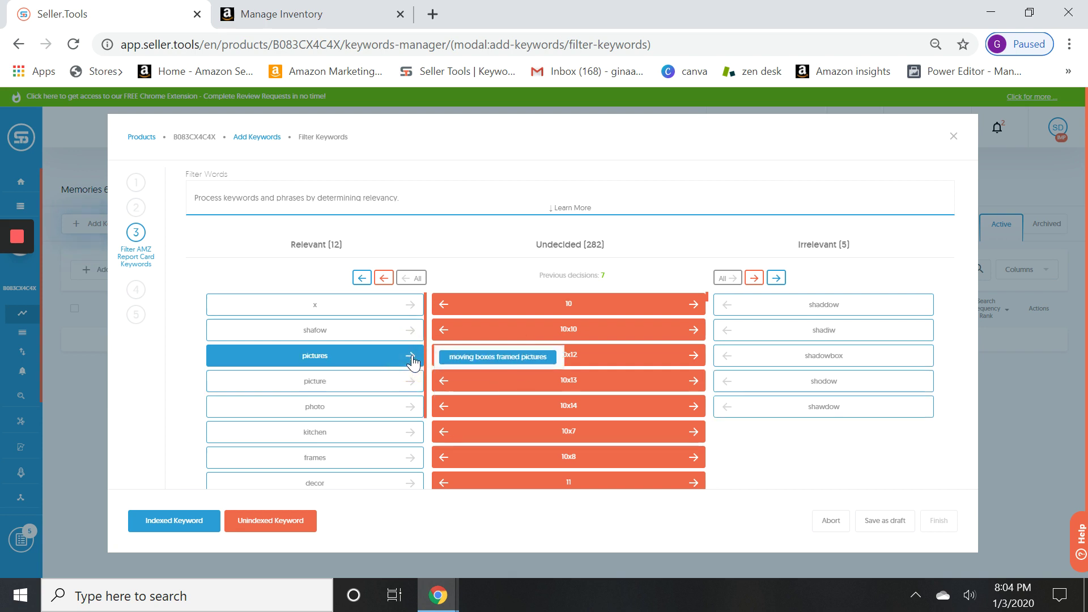
scroll(382, 451, "down", 2)
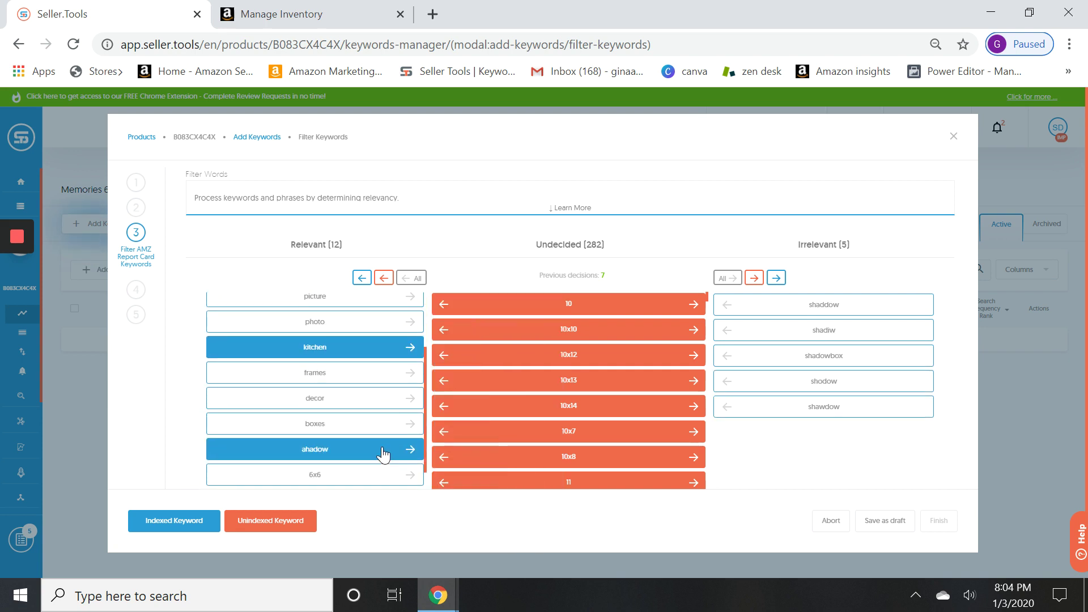
scroll(383, 453, "up", 1)
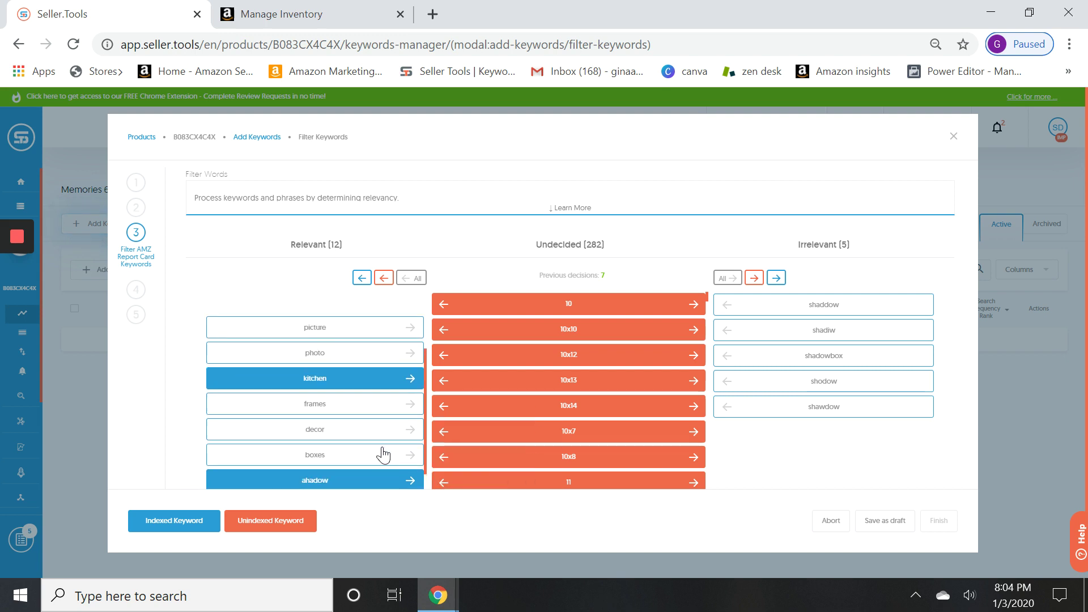
scroll(383, 453, "up", 2)
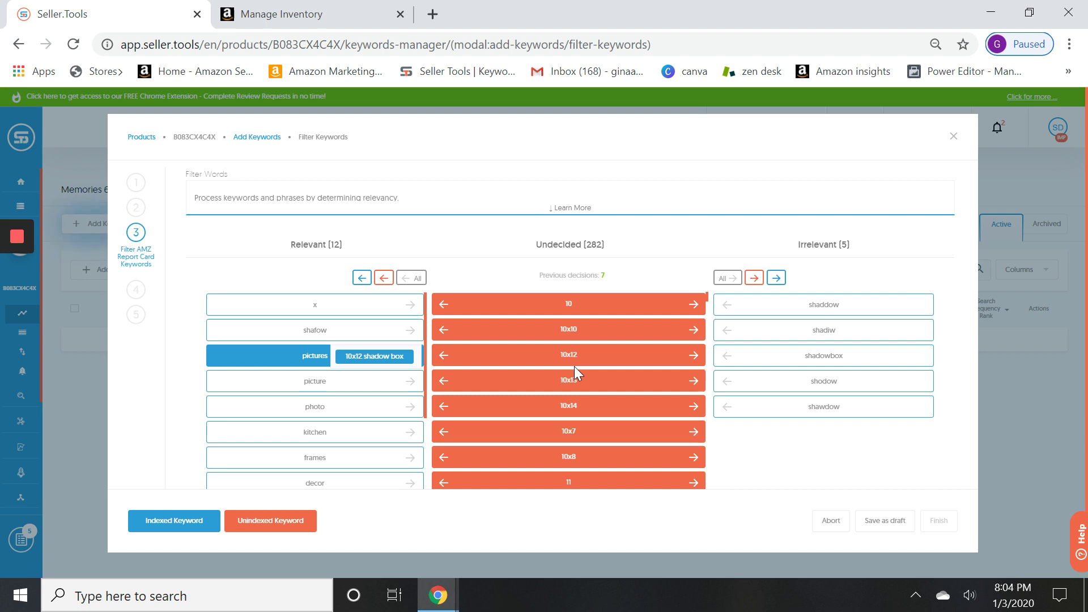
left_click(233, 390)
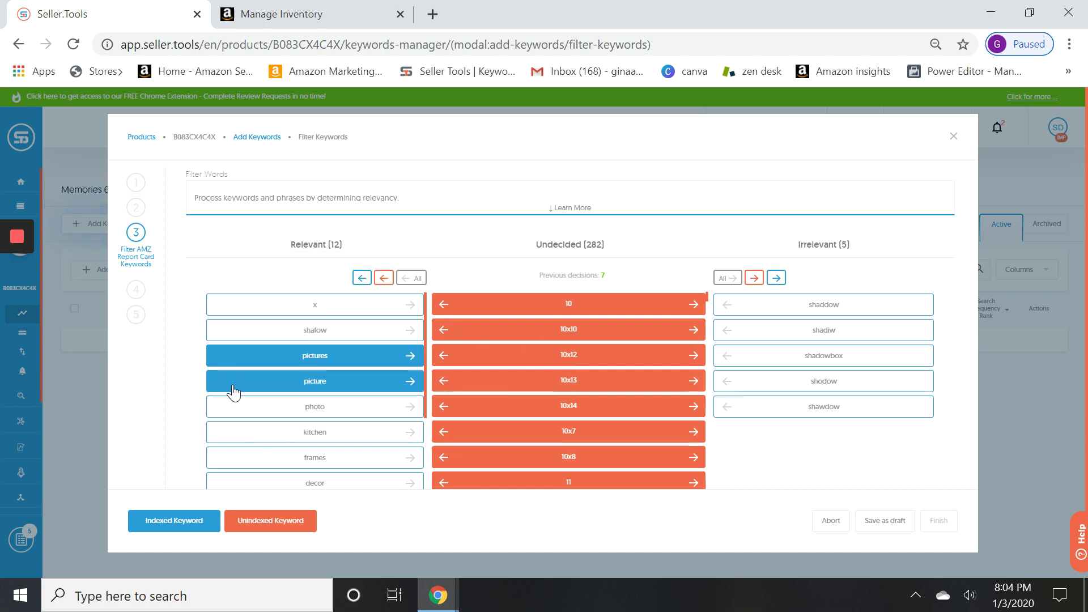
left_click(232, 391)
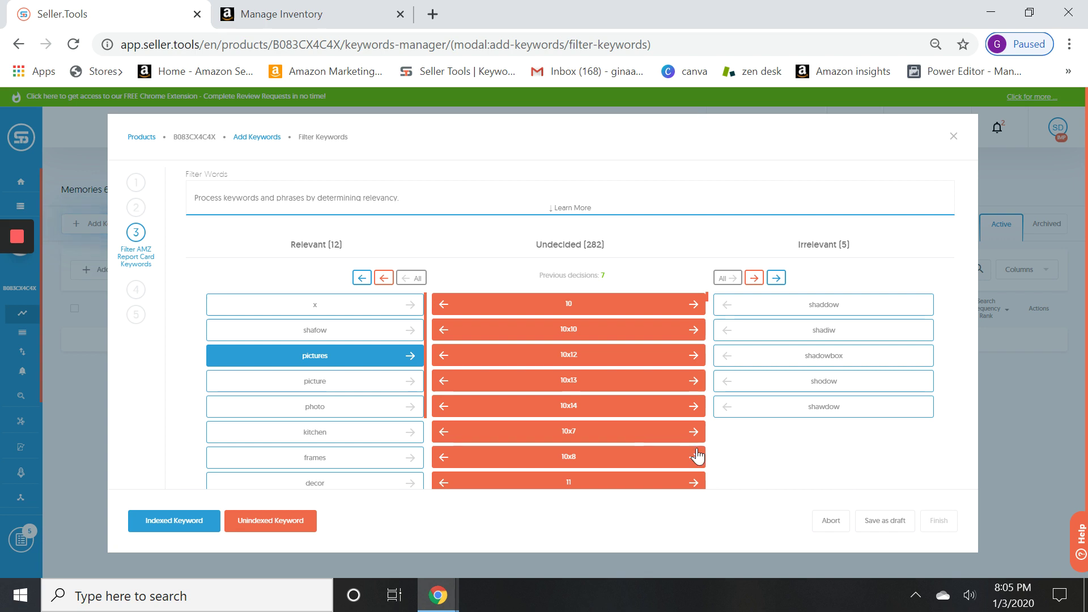
scroll(629, 417, "down", 3)
mouse_move(629, 417)
scroll(628, 415, "down", 3)
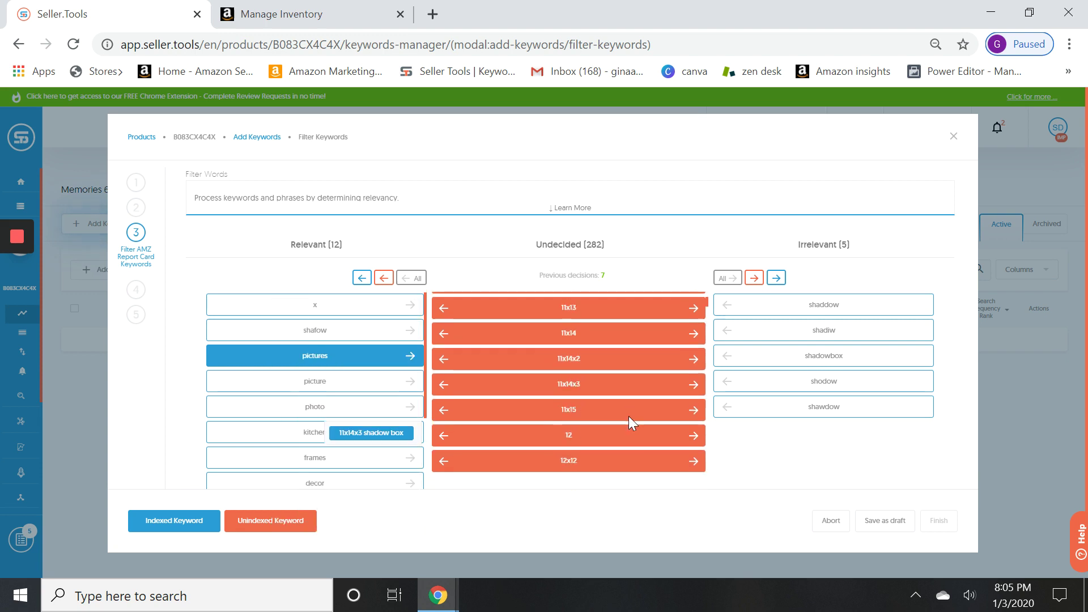
scroll(628, 416, "down", 2)
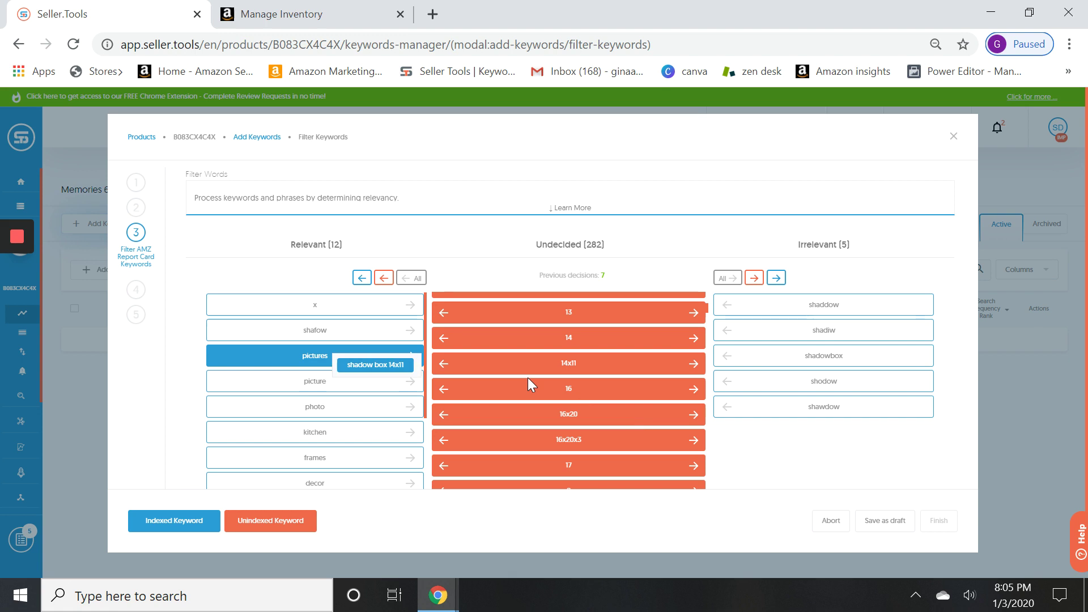
scroll(528, 377, "down", 2)
mouse_move(536, 434)
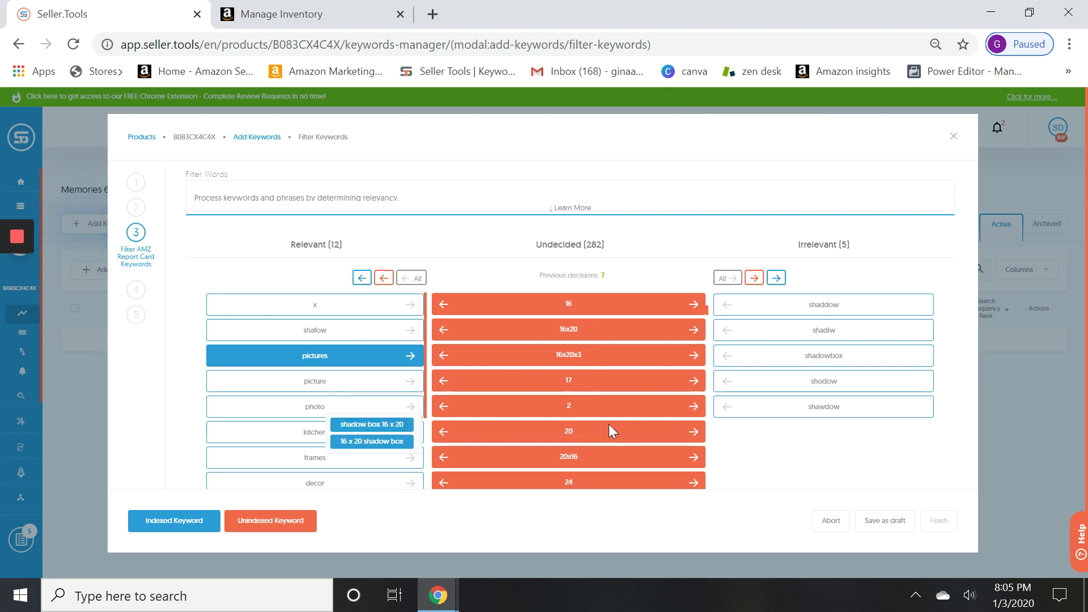
Move the Undecided keywords 3d, acrylic and adventure into Relevant.
scroll(610, 424, "down", 3)
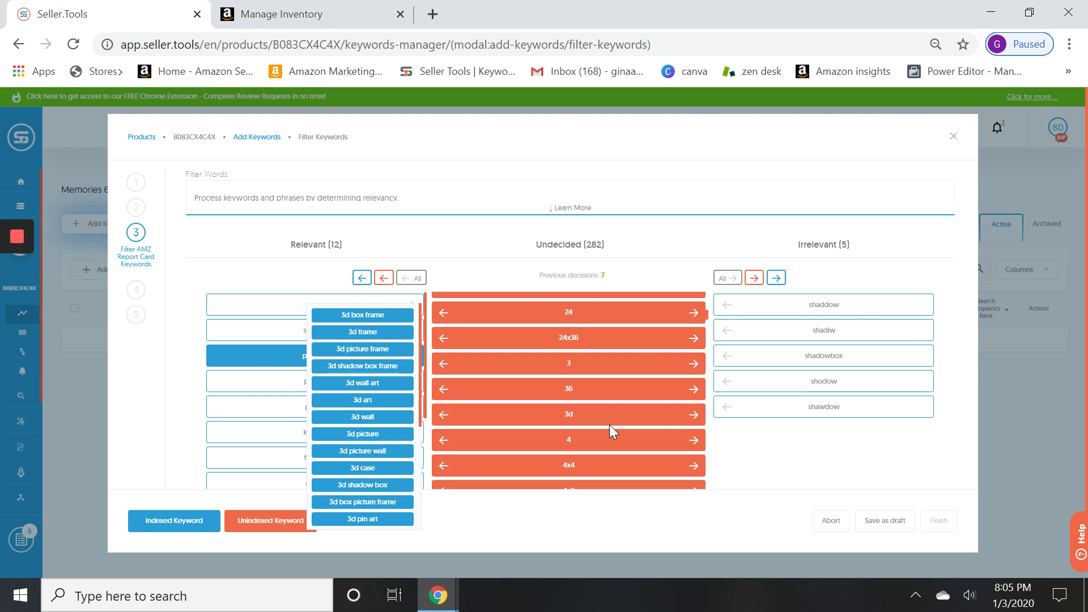
scroll(609, 424, "down", 2)
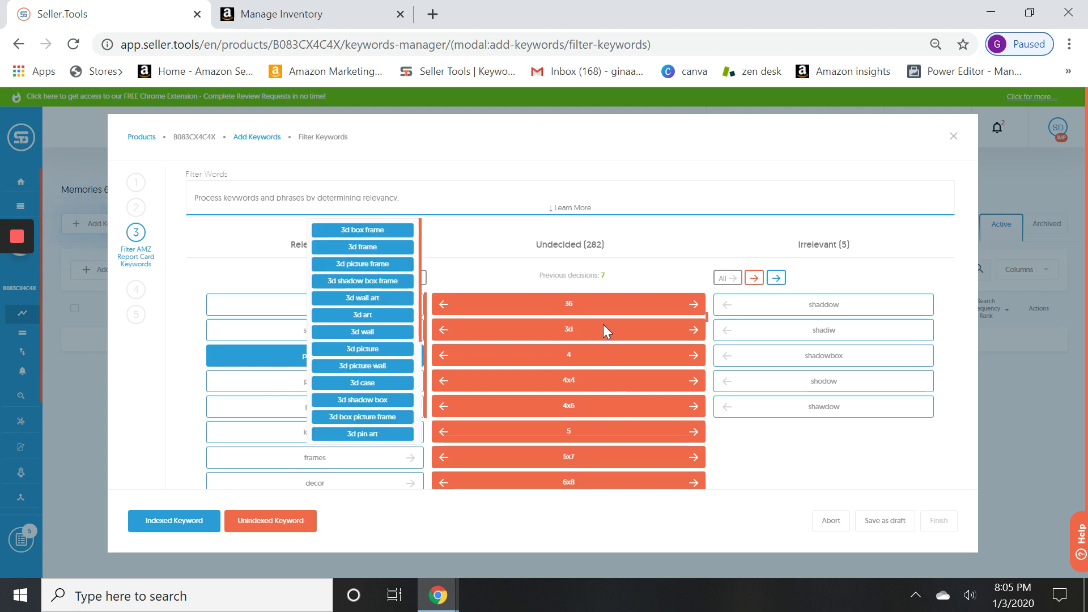
left_click(438, 333)
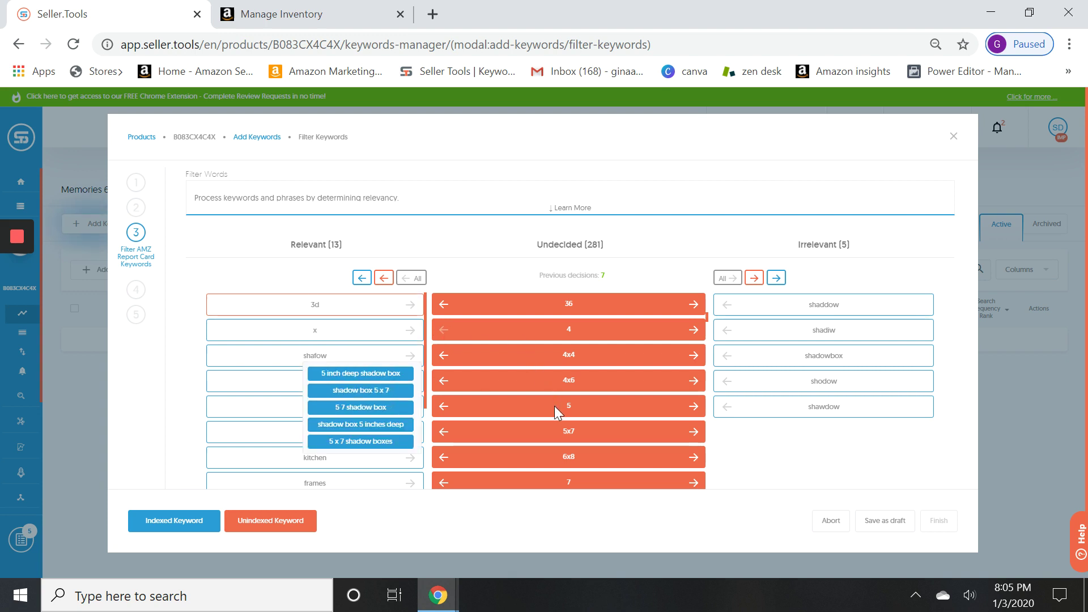
scroll(555, 416, "down", 2)
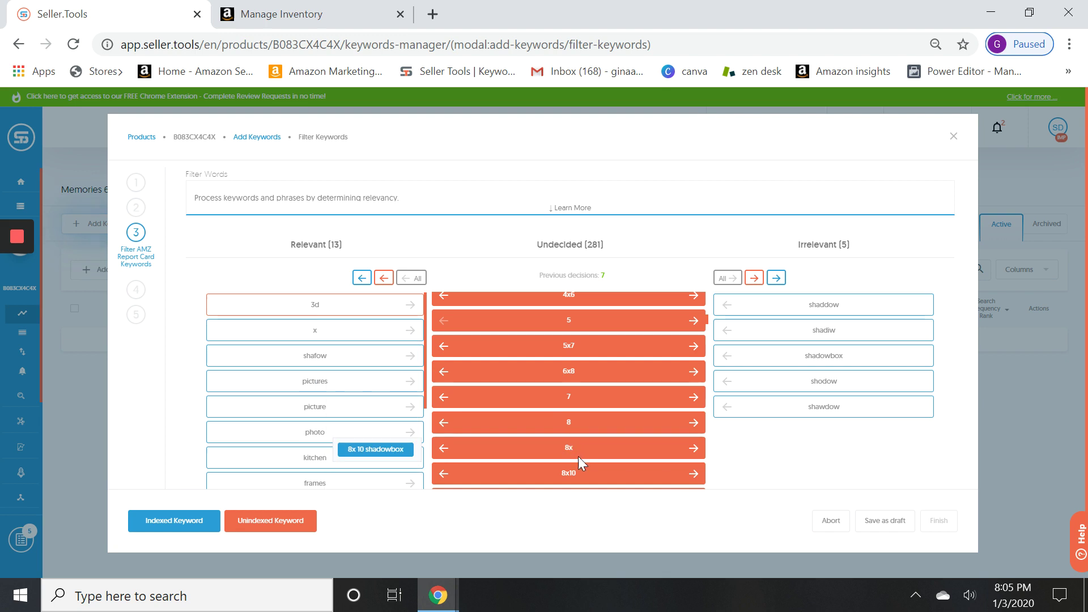
scroll(578, 457, "down", 4)
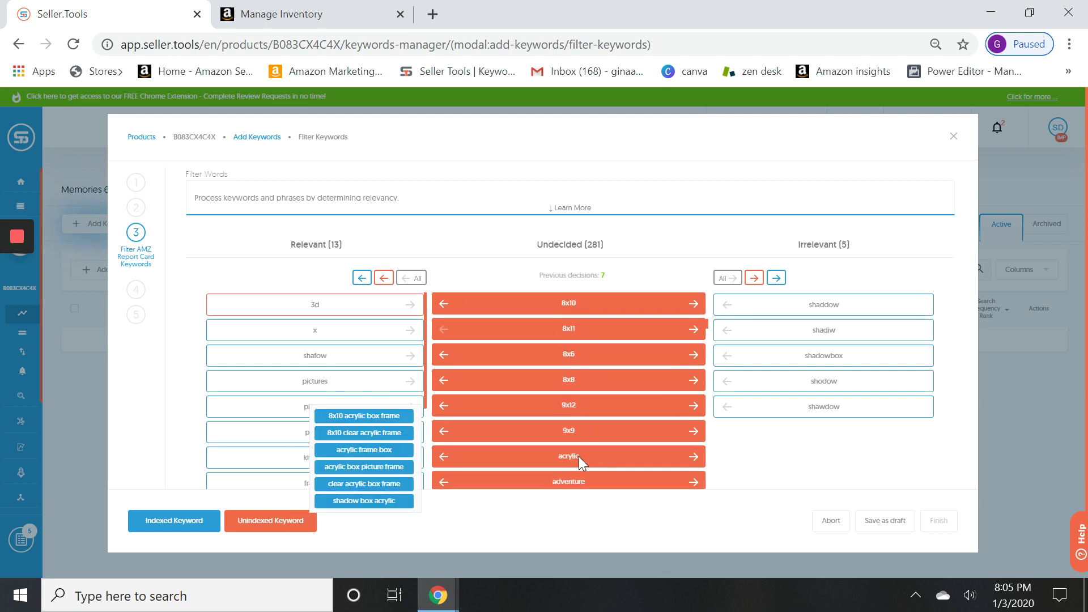
scroll(579, 456, "down", 2)
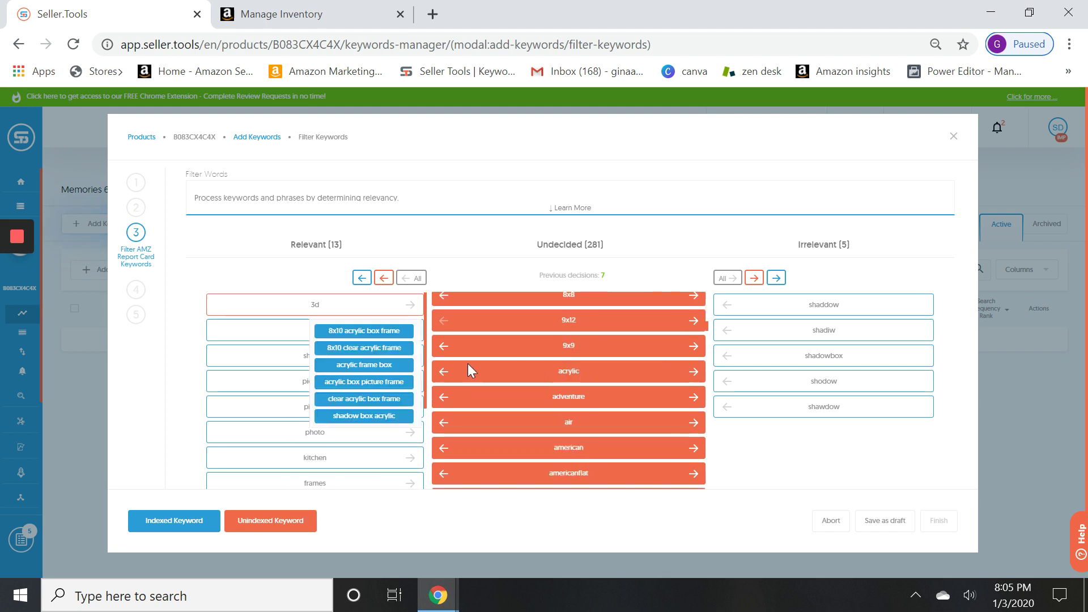
left_click(441, 372)
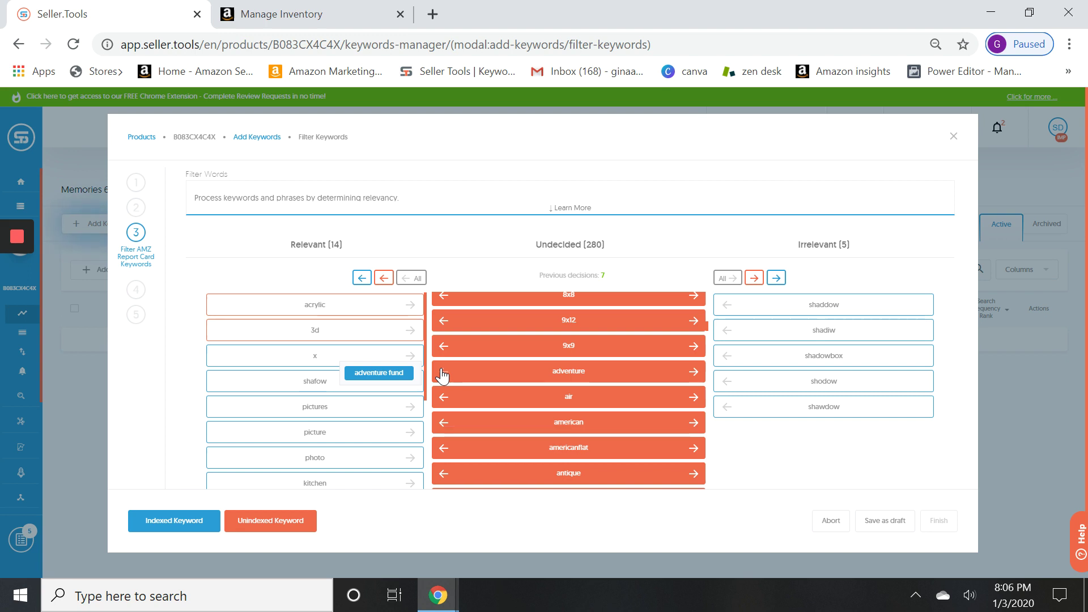
left_click(443, 374)
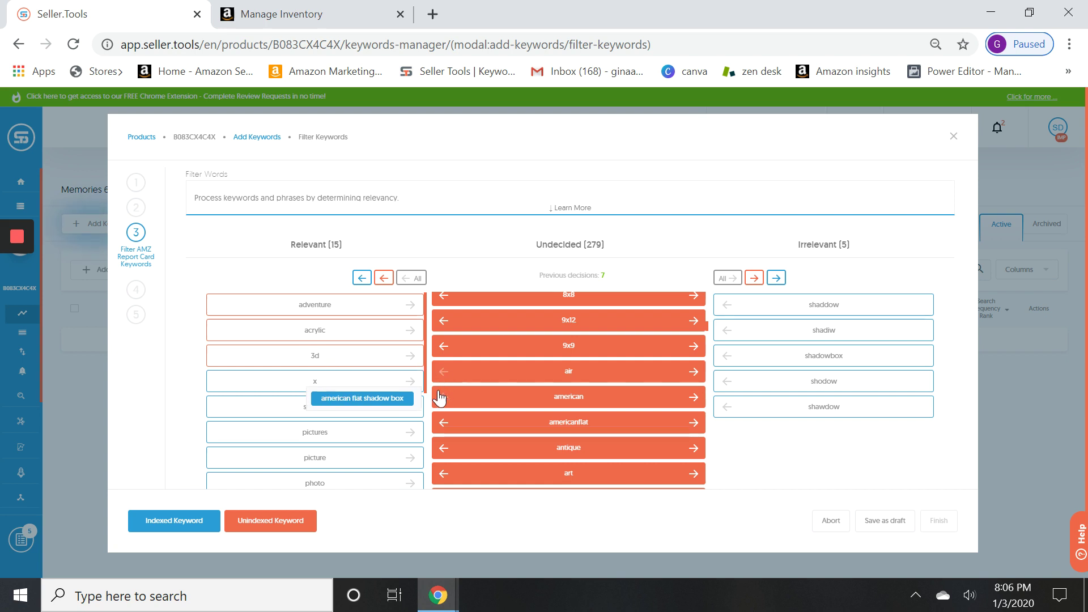
Move american, antique, art, artwork, award and awards into Relevant, bringing it to 21 keywords.
mouse_move(439, 399)
left_click(444, 398)
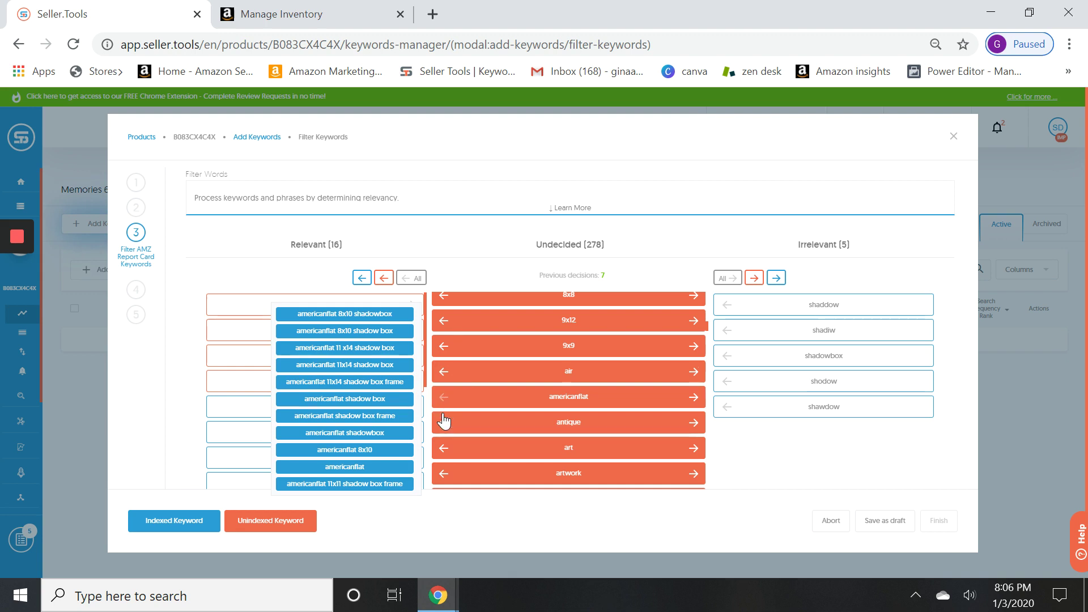
left_click(444, 424)
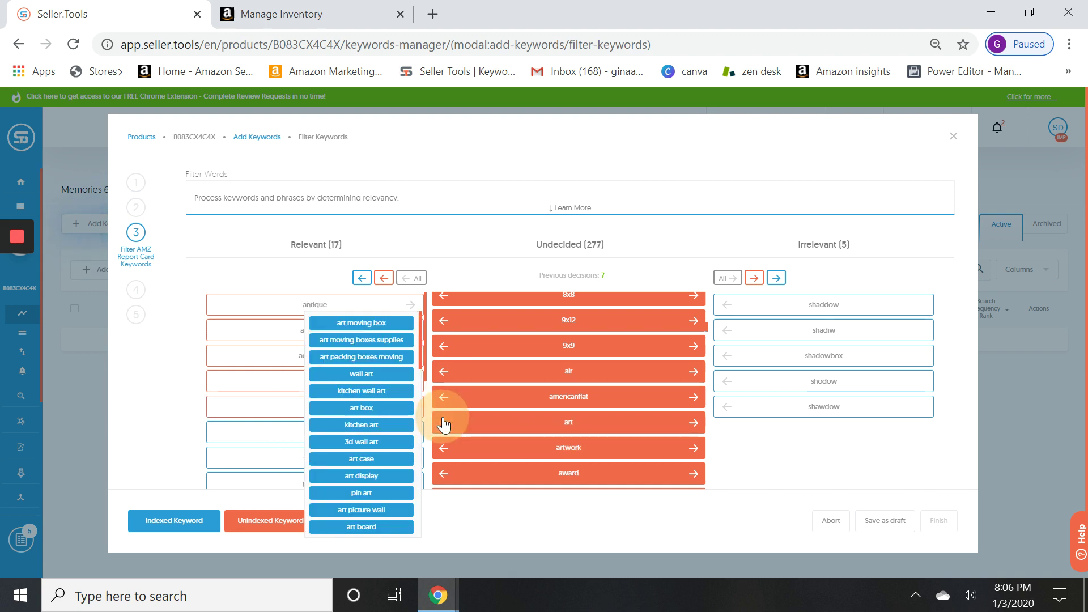
left_click(444, 424)
left_click(444, 423)
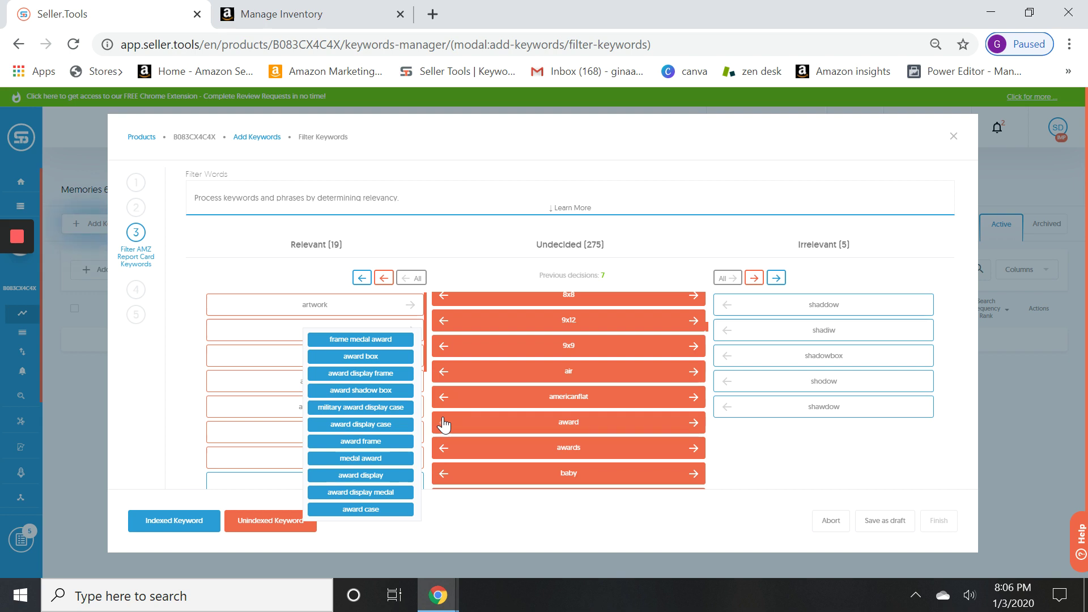
left_click(444, 424)
left_click(444, 424)
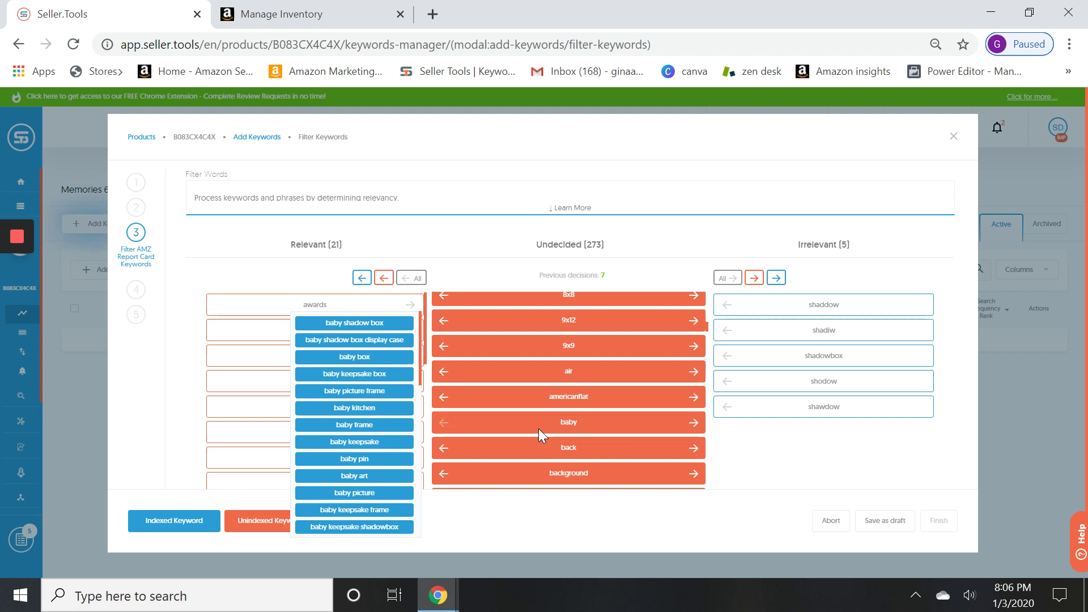
scroll(539, 428, "down", 2)
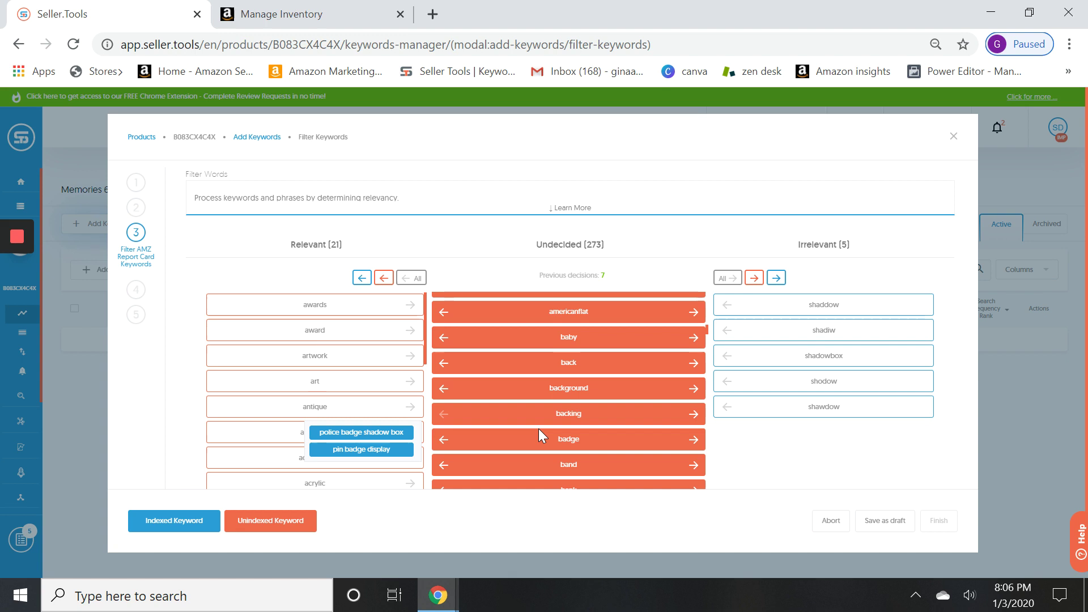
scroll(538, 428, "down", 3)
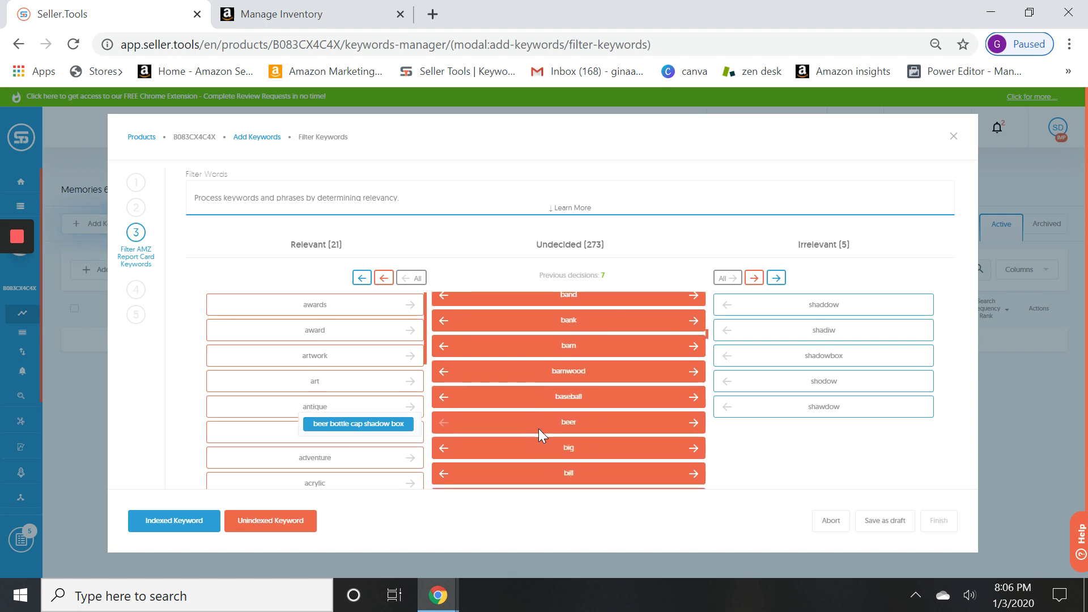
scroll(538, 428, "down", 3)
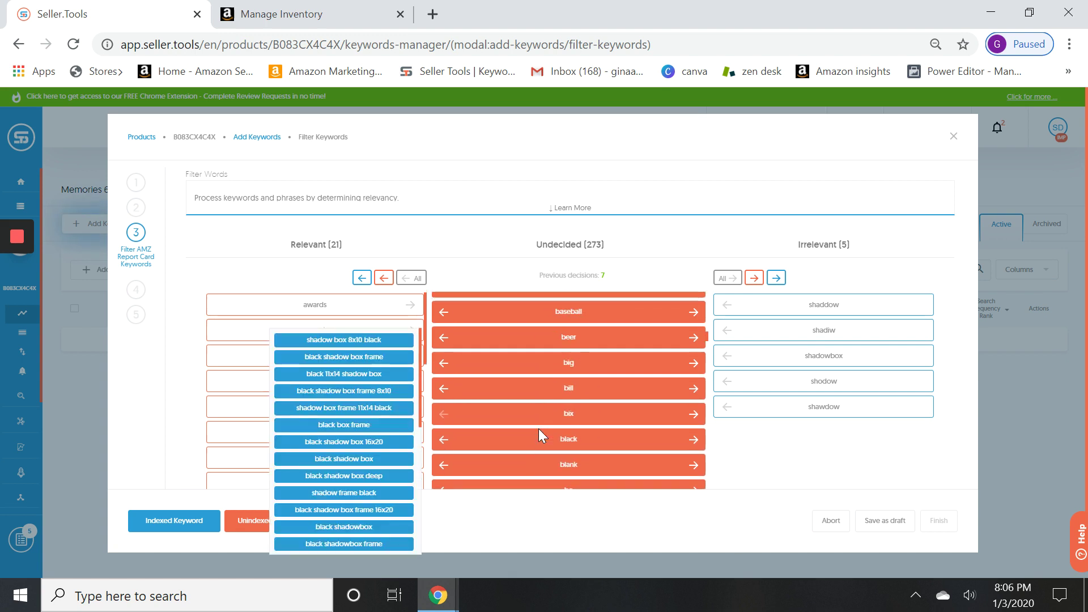
scroll(538, 428, "down", 2)
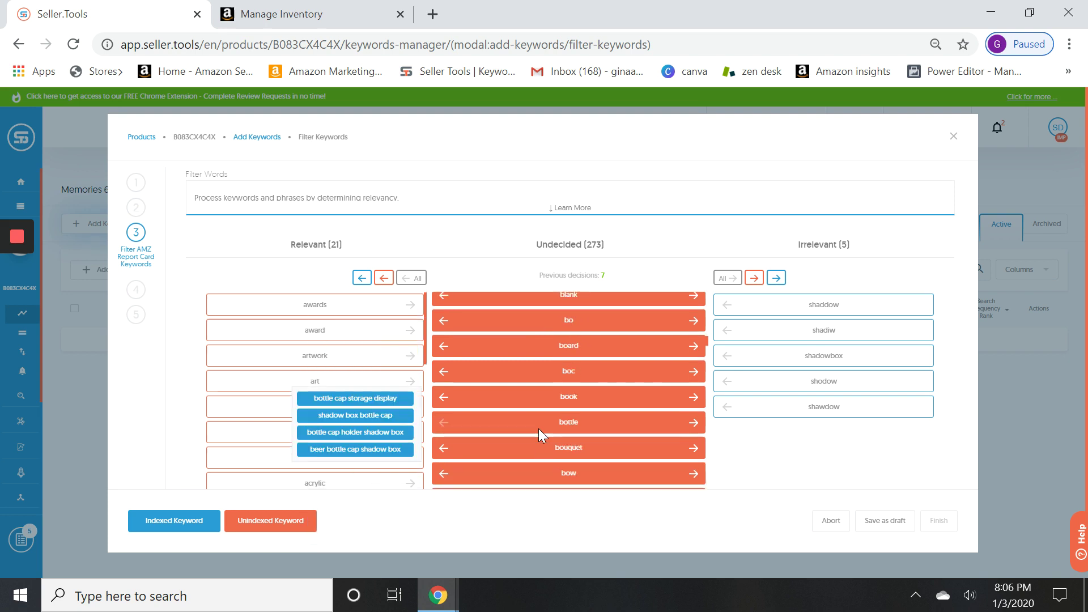